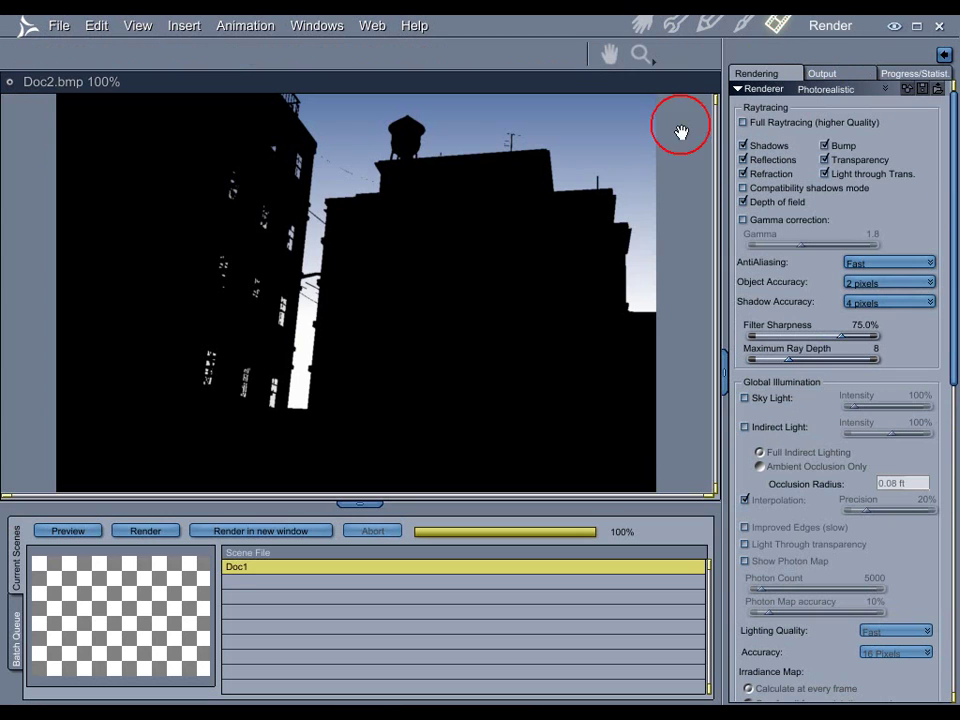
Step: Render the scene and inspect the lighting across the whole rendered image
left_click(170, 530)
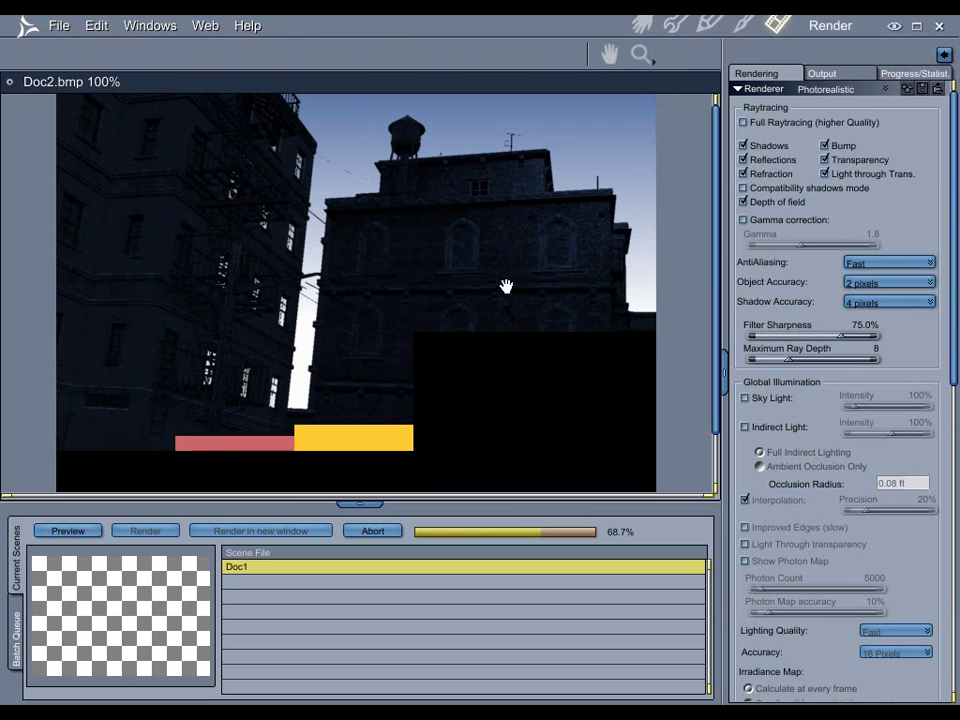
scroll(445, 288, "down", 2)
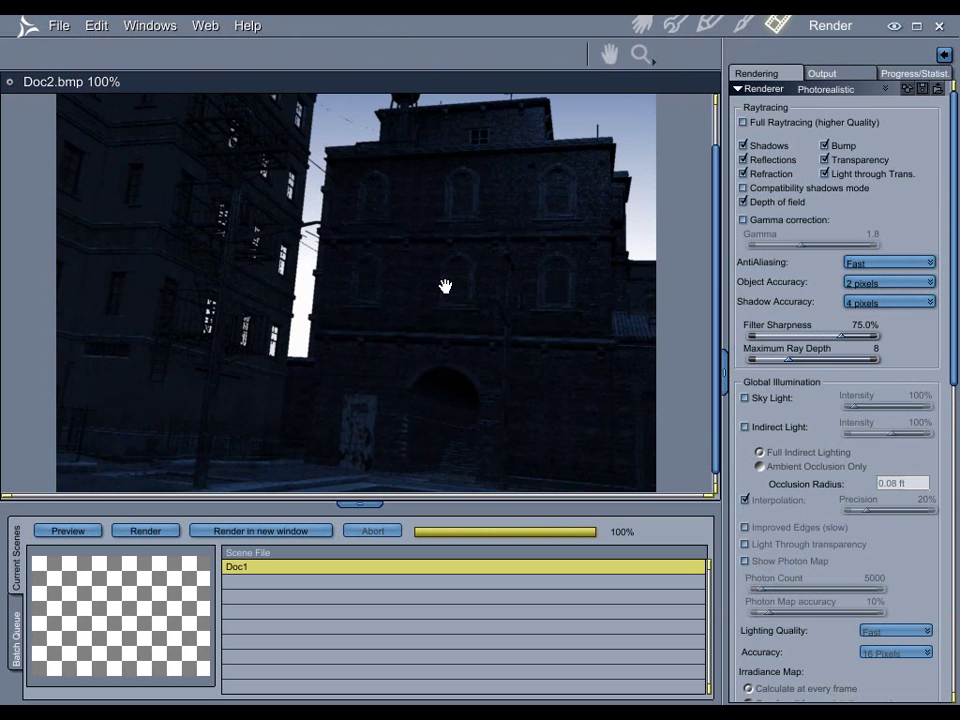
scroll(445, 287, "up", 2)
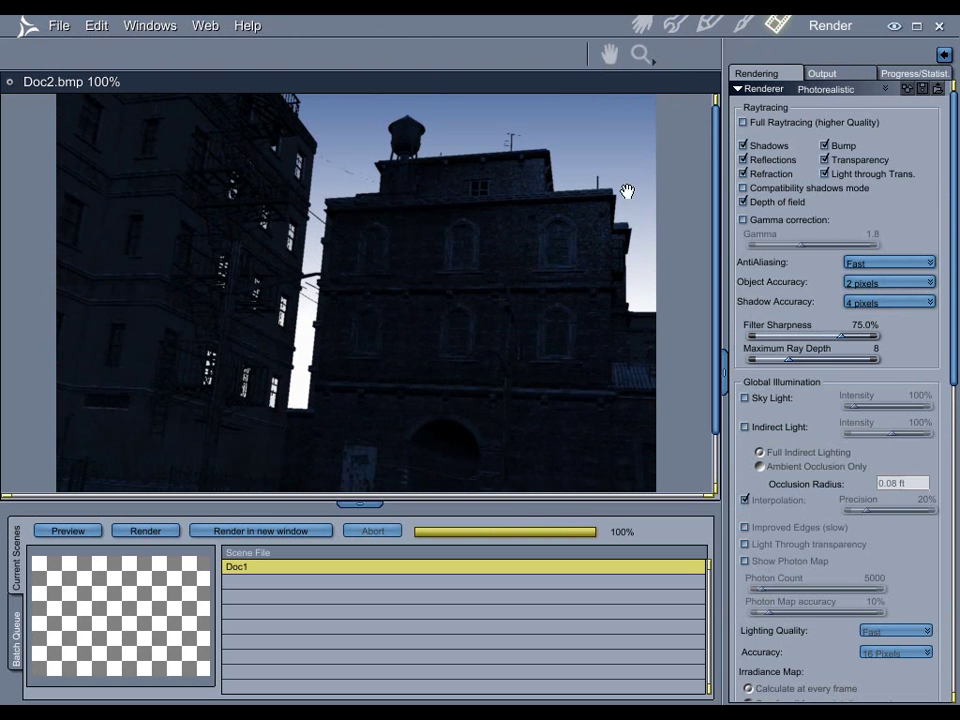
Step: Return to the assembled scene and set the brightness of all five SkyLight lights to 41%
left_click(643, 24)
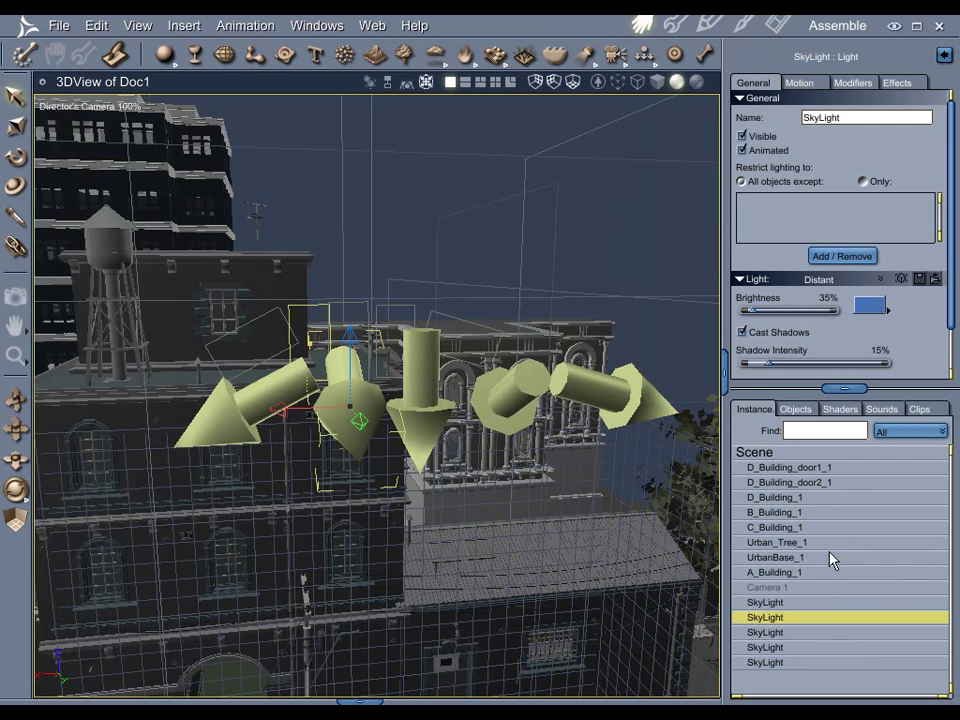
left_click_drag(825, 602, 827, 666)
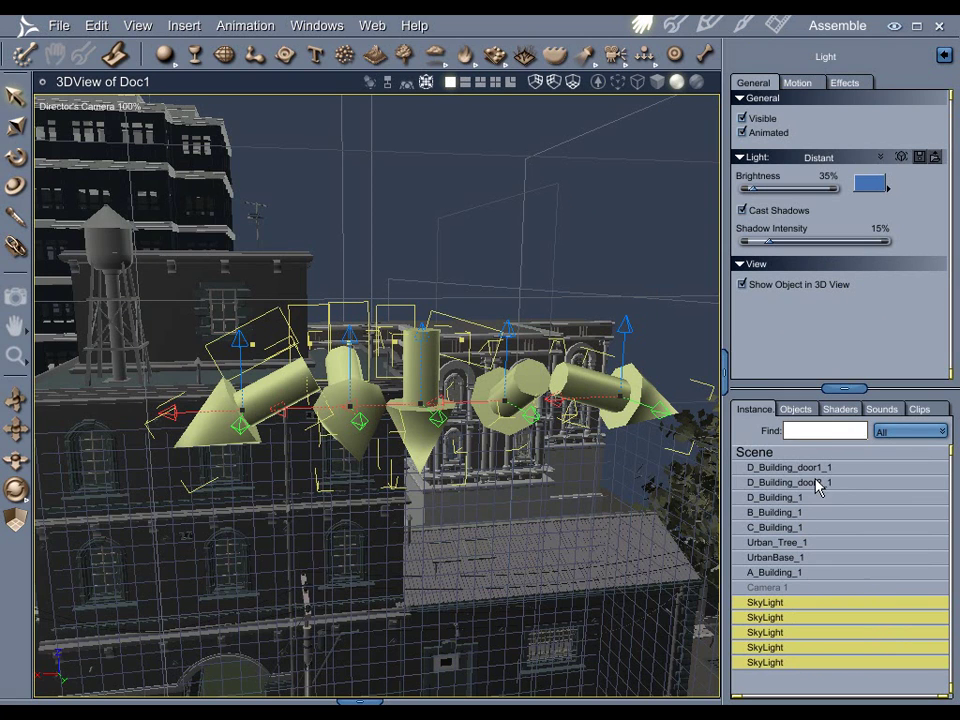
left_click(752, 194)
left_click_drag(752, 194, 755, 193)
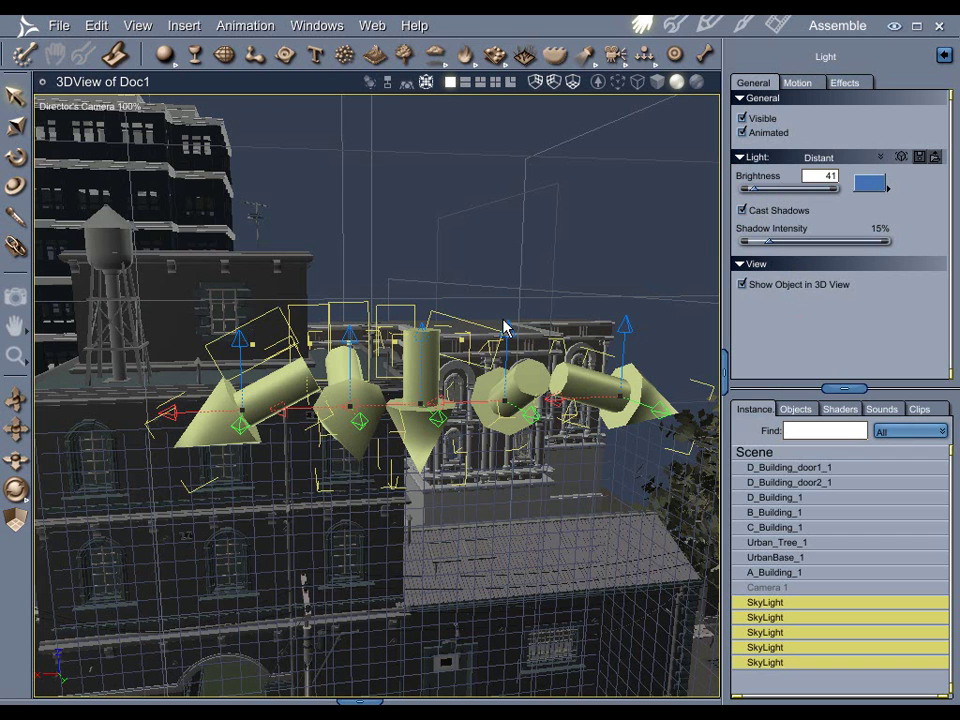
Step: Insert a distant light into the scene and name it IDL
scroll(495, 285, "down", 2)
middle_click_drag(449, 442, 464, 386)
left_click_drag(463, 385, 475, 335)
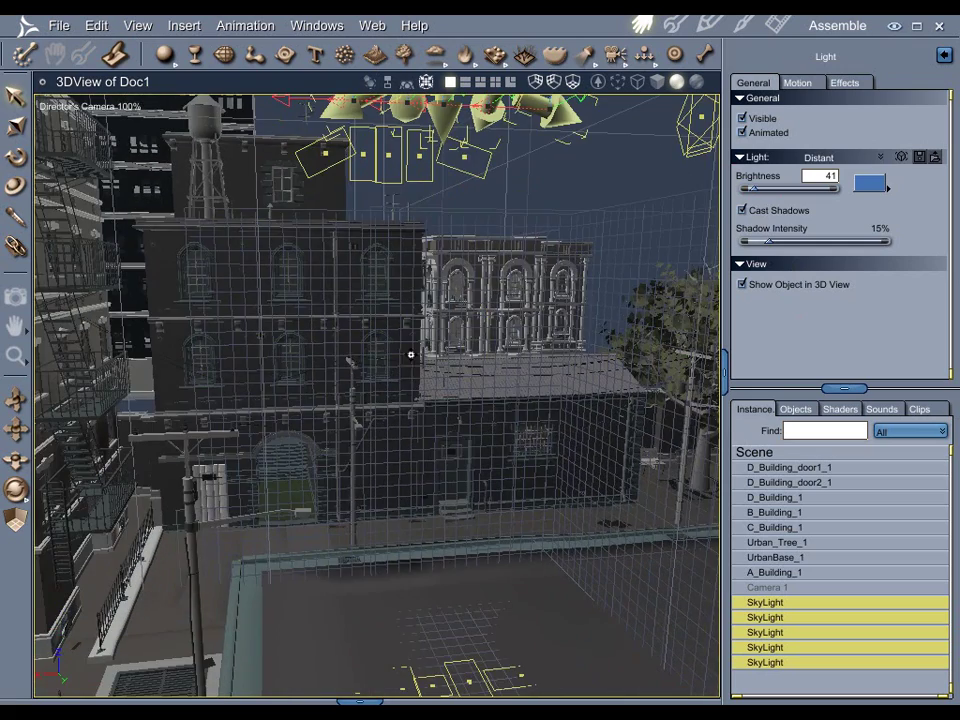
left_click_drag(410, 354, 322, 330)
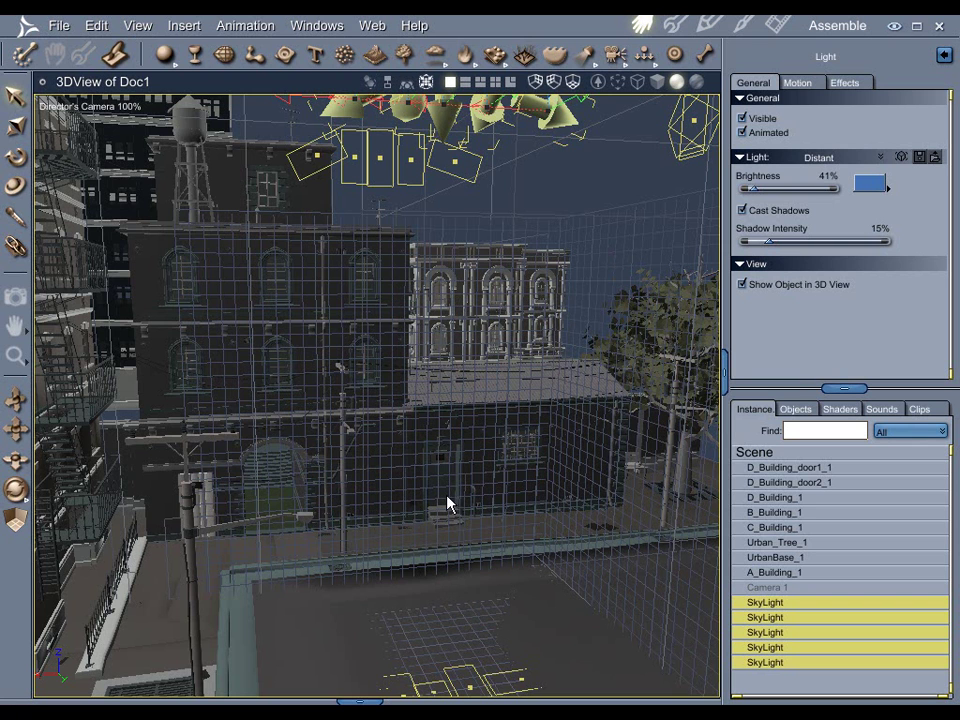
left_click(183, 25)
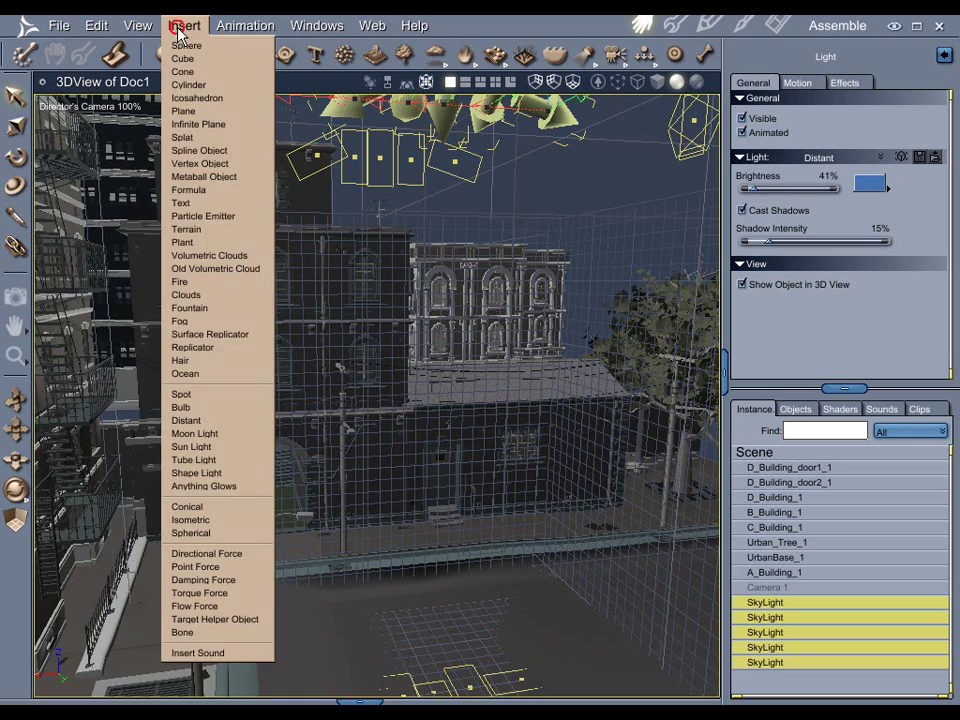
left_click(186, 420)
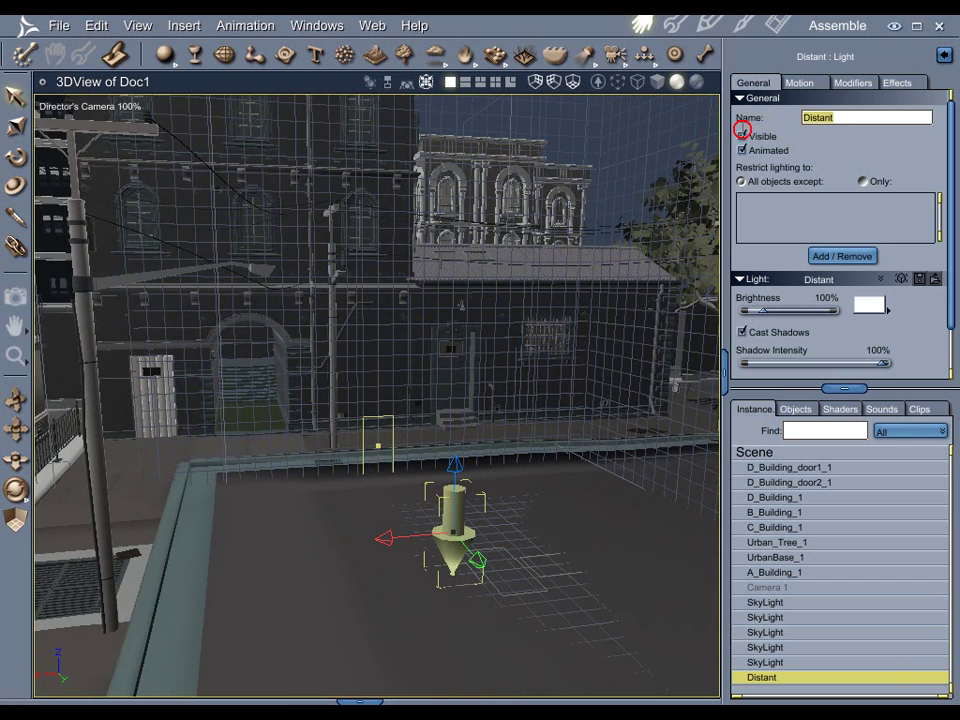
key("BackSpace")
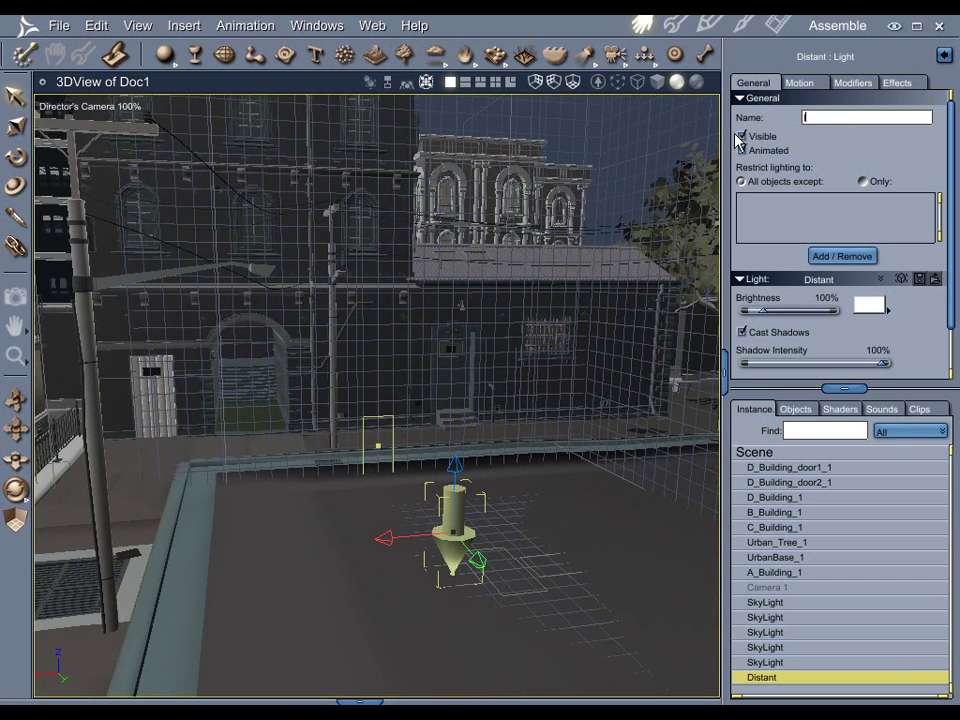
type("IDL")
key("Return")
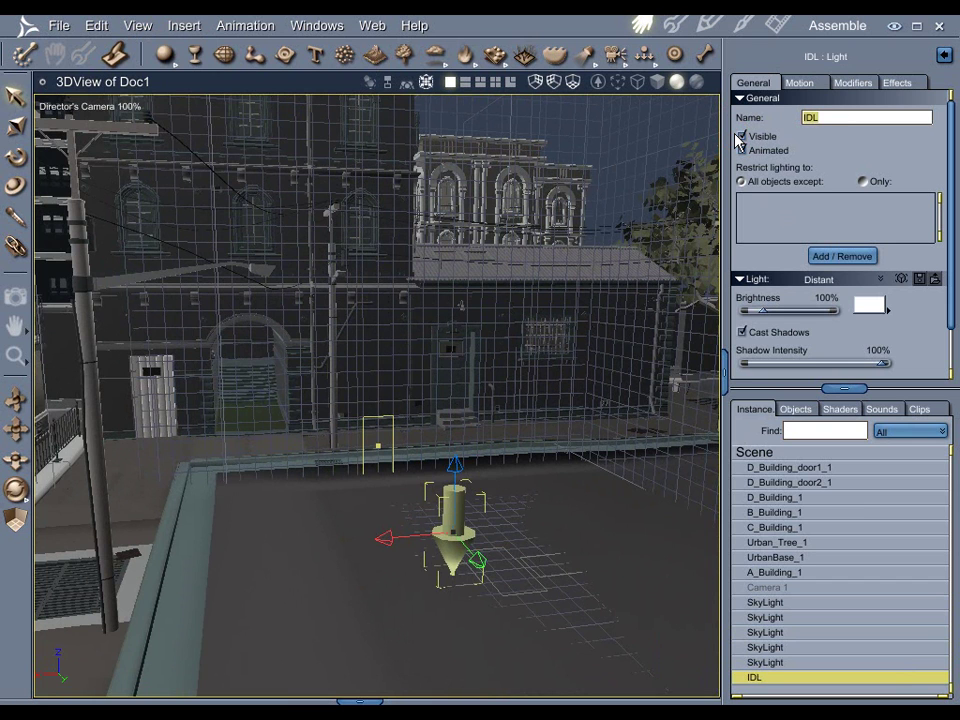
Step: Rotate the IDL light so it points straight up and raise it slightly along the Z axis
left_click(795, 82)
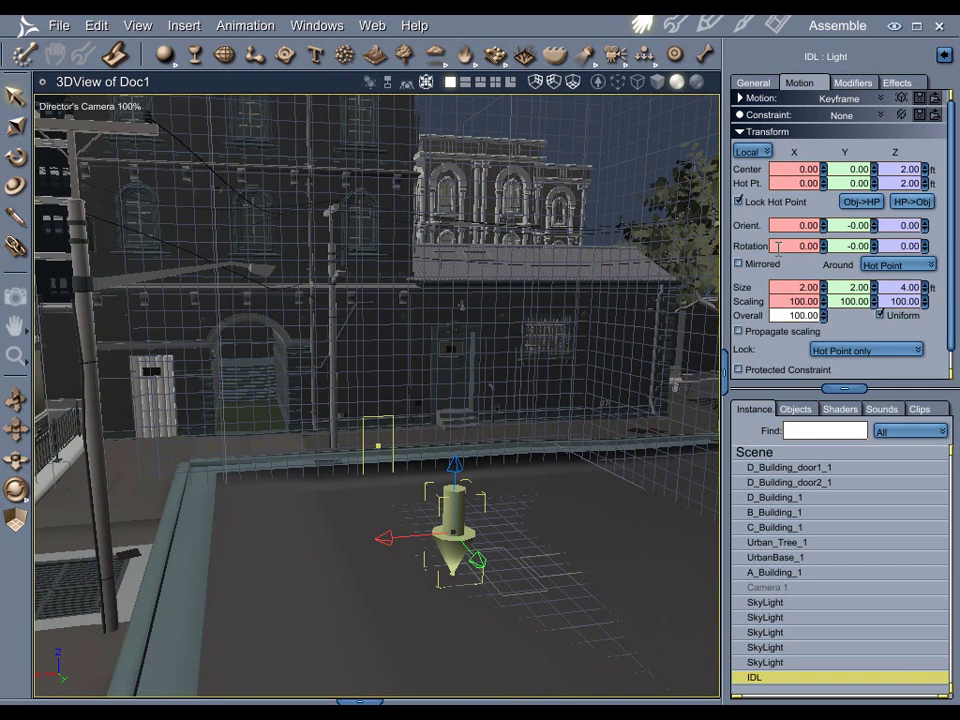
left_click_drag(778, 248, 866, 248)
left_click(755, 84)
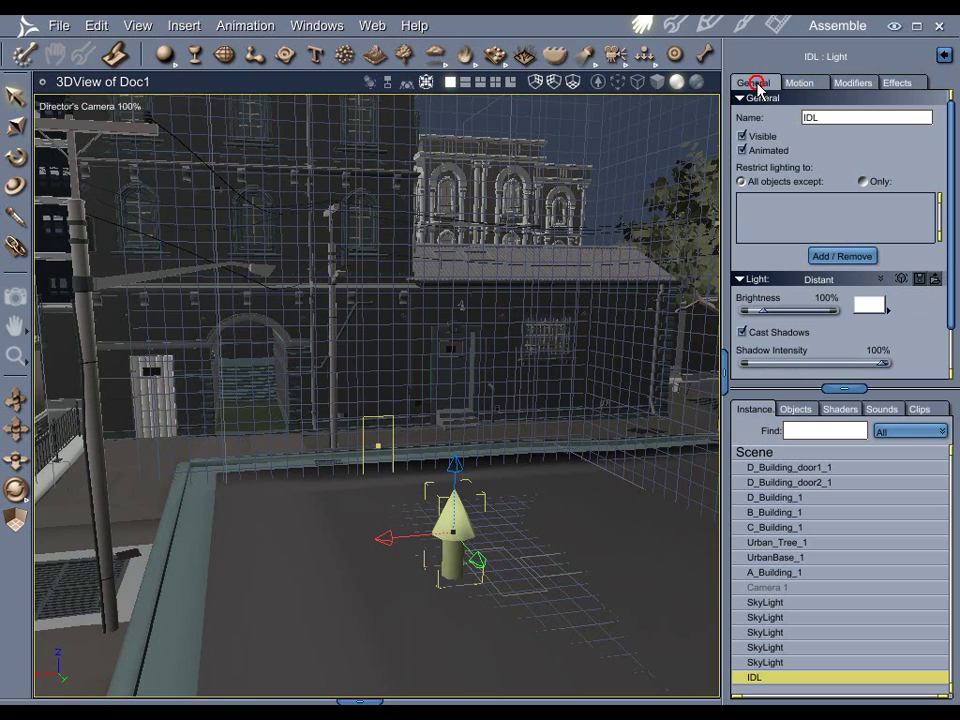
left_click_drag(456, 463, 456, 418)
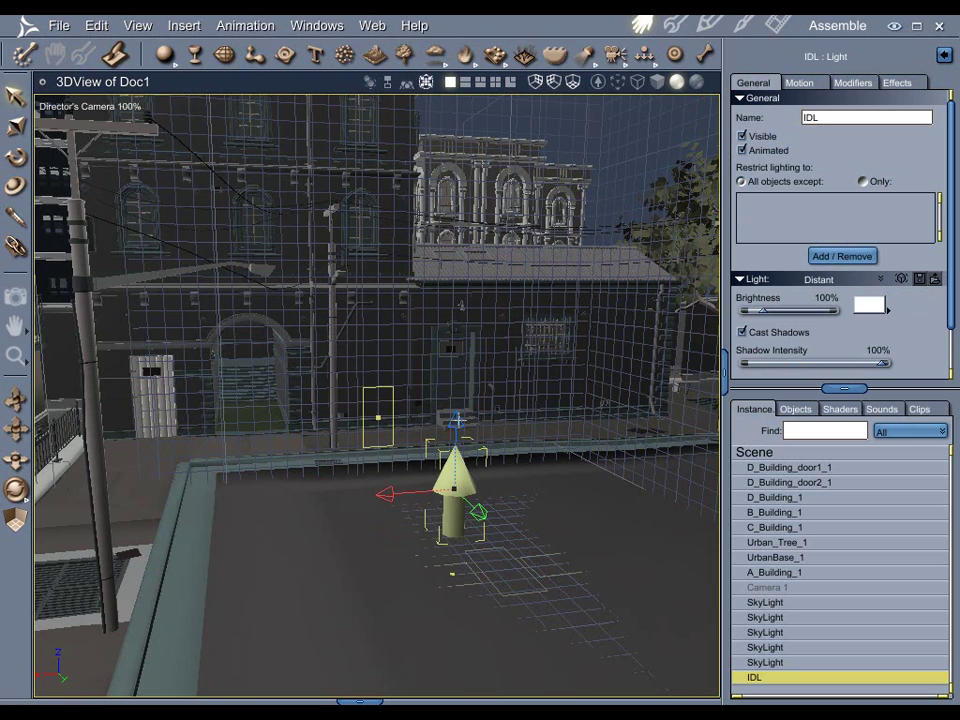
Step: Set the IDL light's color to a warm grey with hue 8.48%, lightness 52.63% and saturation 5.56%
scroll(476, 506, "up", 3)
middle_click_drag(471, 439, 467, 354)
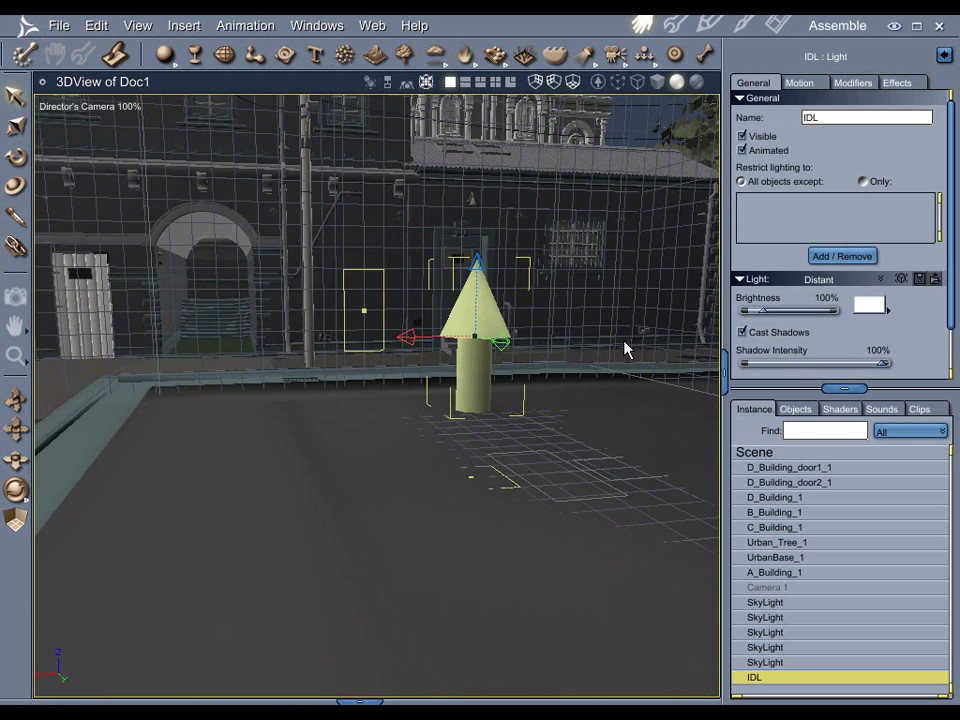
mouse_move(646, 305)
middle_mouse_down()
mouse_move(626, 302)
mouse_move(642, 327)
middle_mouse_up()
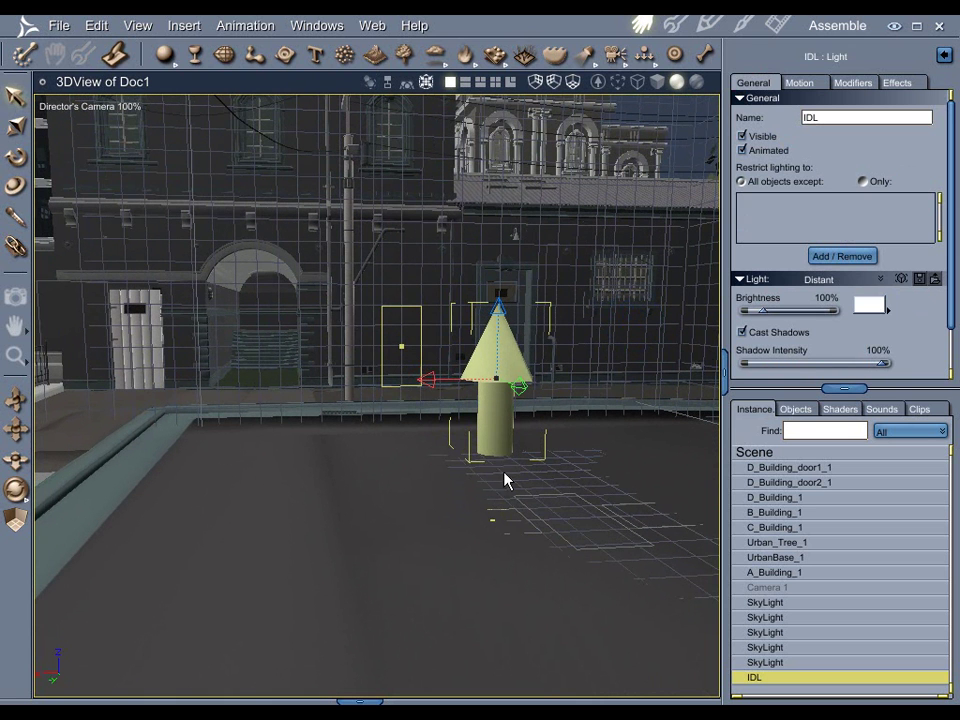
left_click(868, 306)
left_click(611, 437)
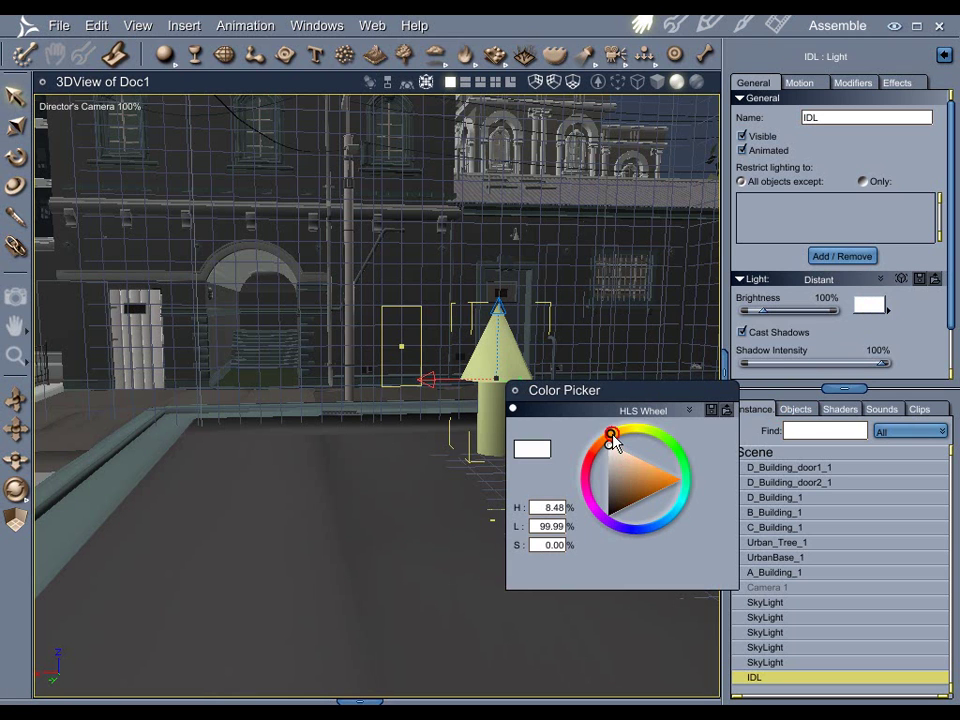
left_click_drag(609, 444, 614, 478)
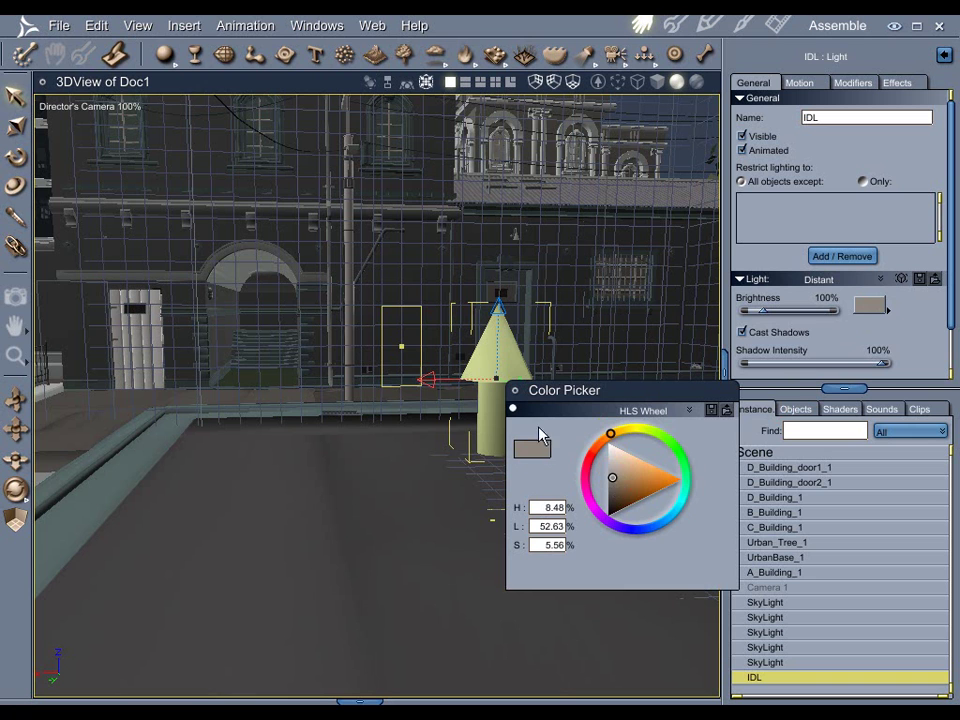
left_click(514, 391)
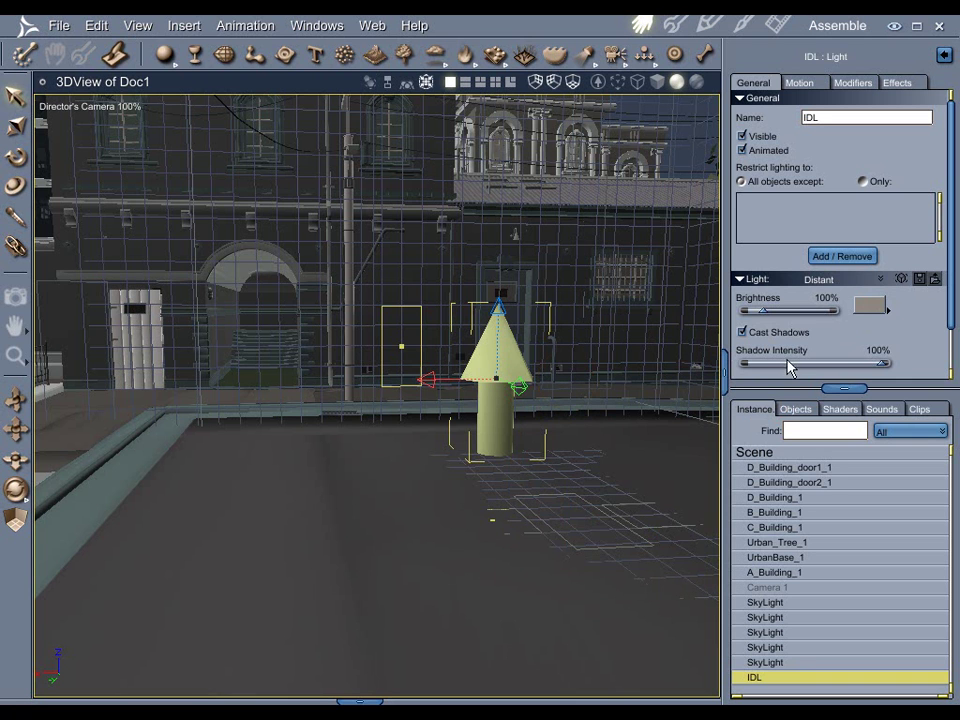
Step: Set the IDL light's shadow intensity to 15% and its brightness to 11%
left_click_drag(762, 364, 769, 366)
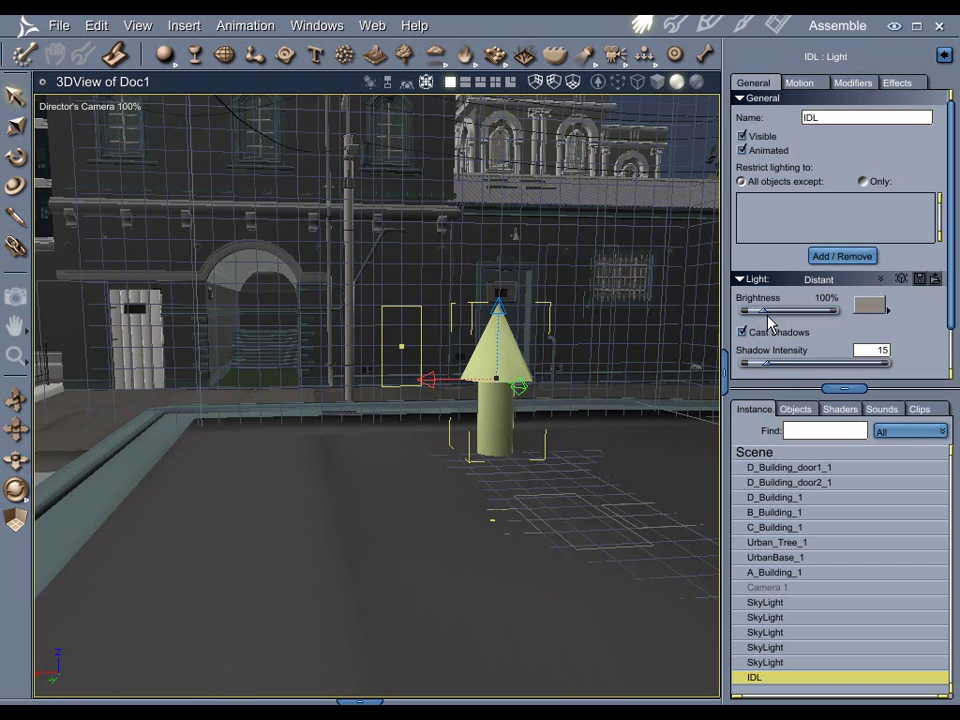
left_click_drag(766, 316, 752, 319)
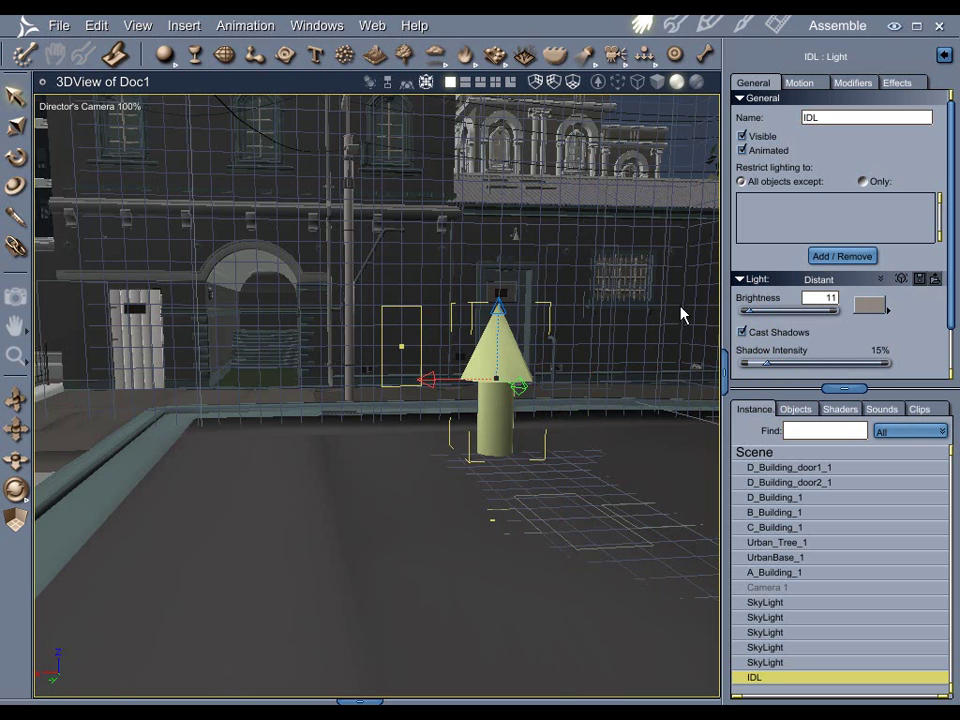
Step: Exclude the UrbanBase_1 object from the IDL light's illumination
middle_click_drag(629, 271, 589, 298)
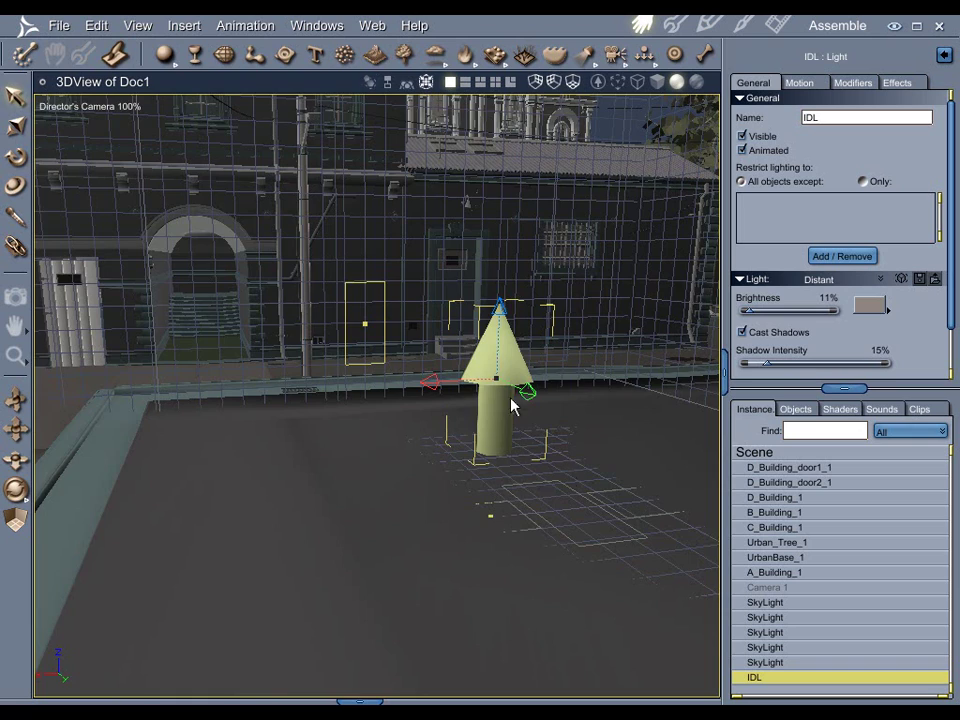
left_click_drag(511, 640, 562, 408)
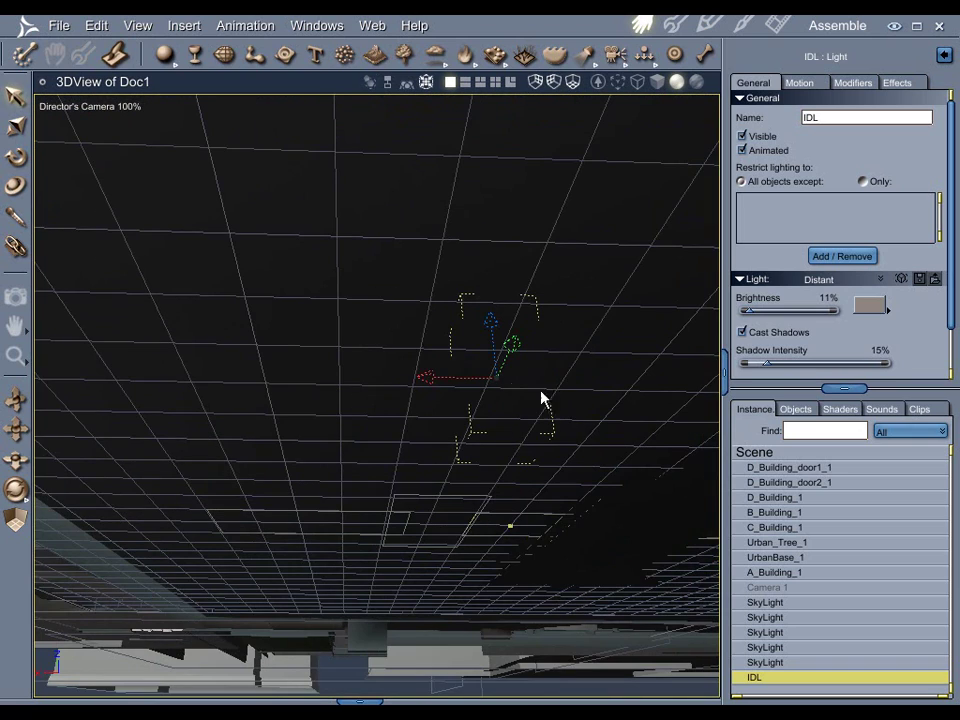
middle_click_drag(558, 331, 622, 372)
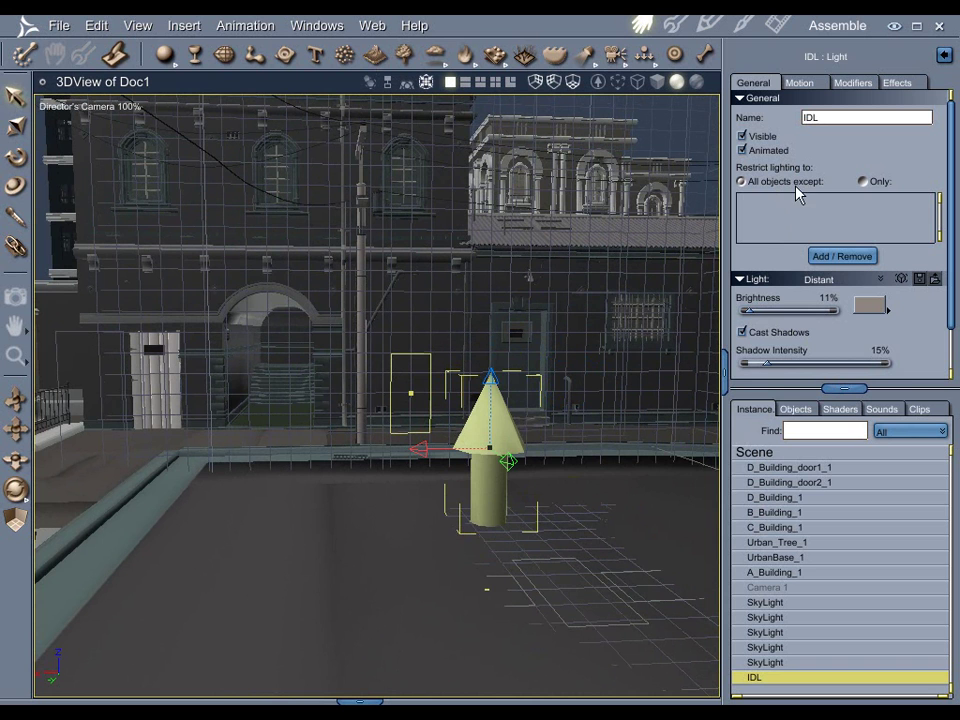
left_click(837, 257)
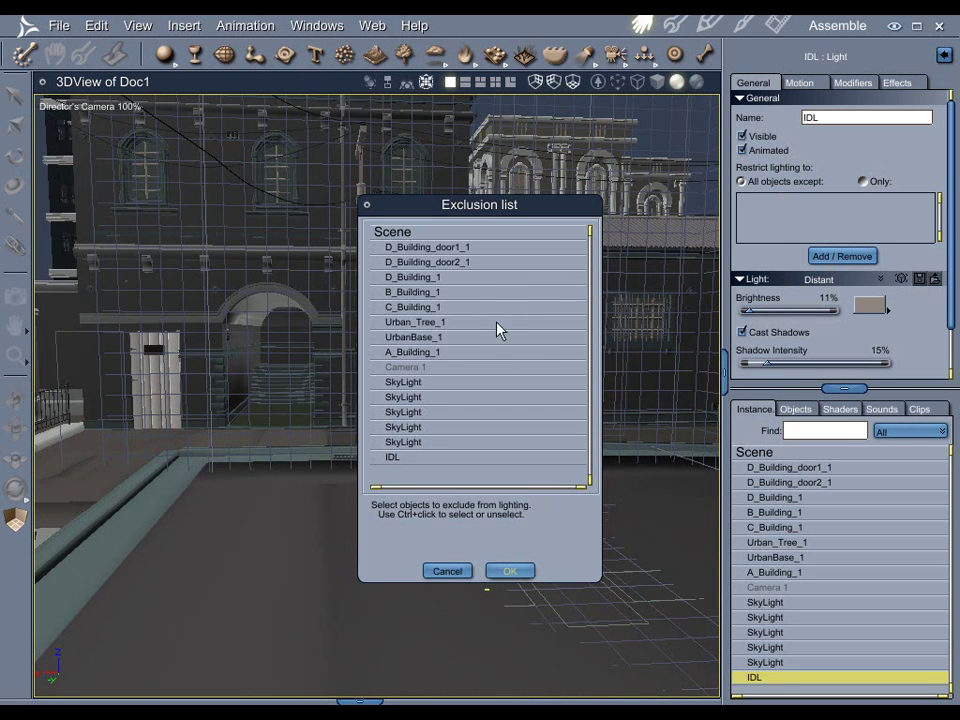
left_click(430, 337)
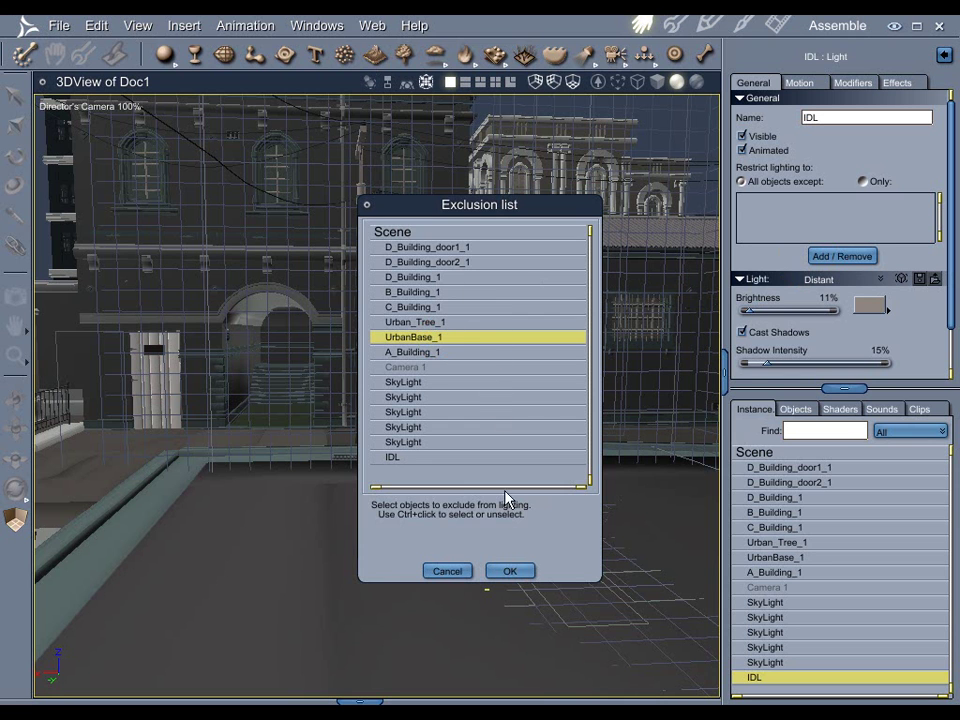
left_click(507, 572)
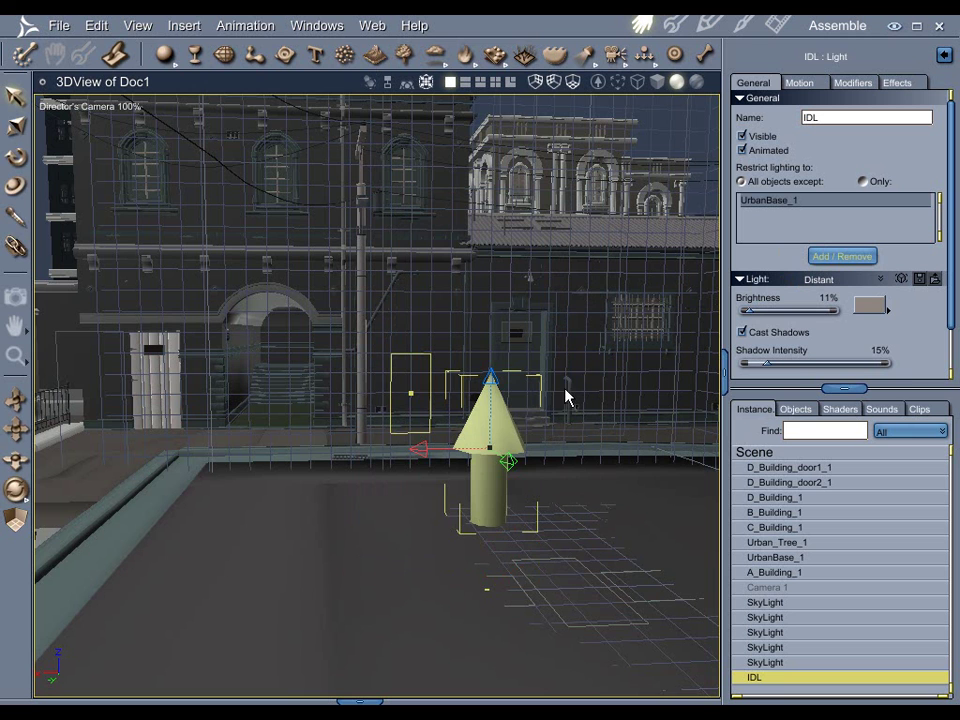
Step: Duplicate the IDL light and place the copy beside the original along the X axis, rotated to point sideways away from it
mouse_move(557, 405)
middle_mouse_down()
mouse_move(557, 397)
mouse_move(552, 414)
middle_mouse_up()
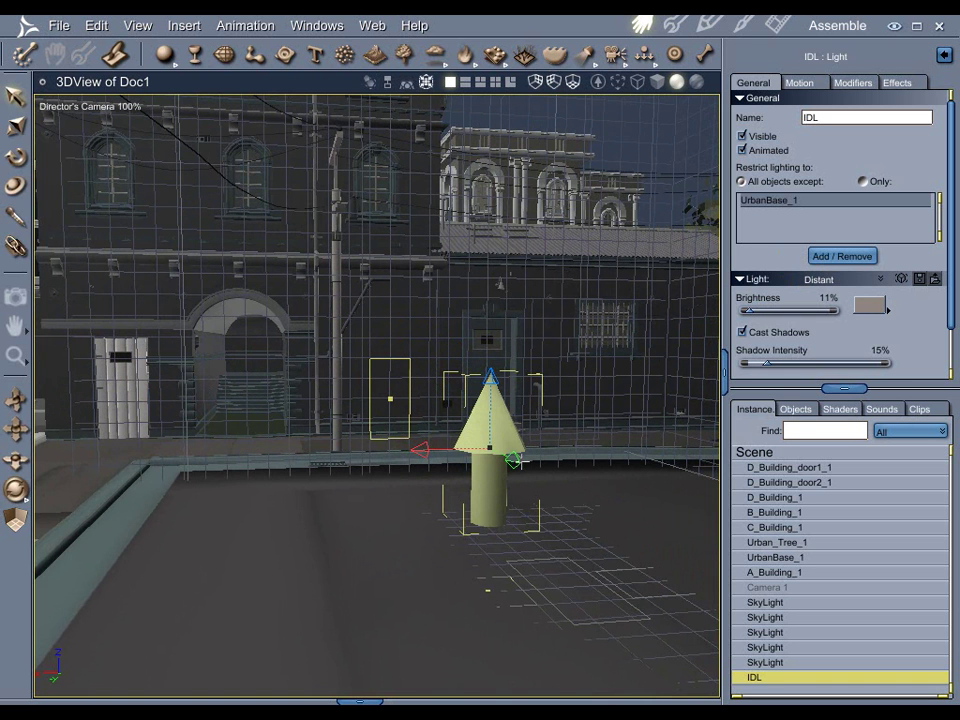
middle_click_drag(544, 437, 540, 447)
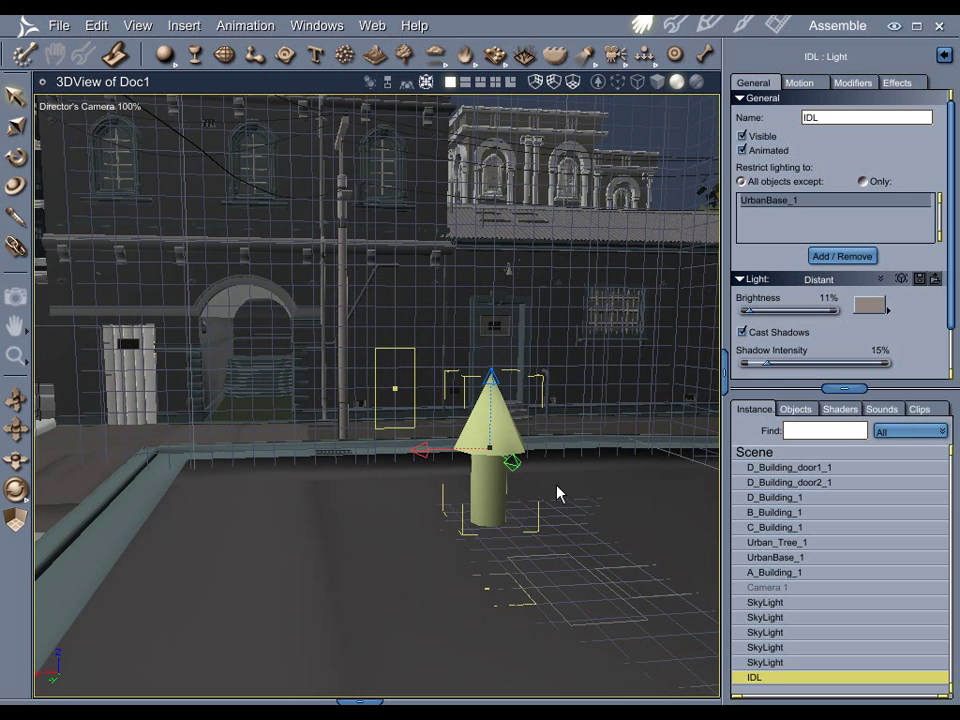
left_click_drag(540, 495, 548, 470)
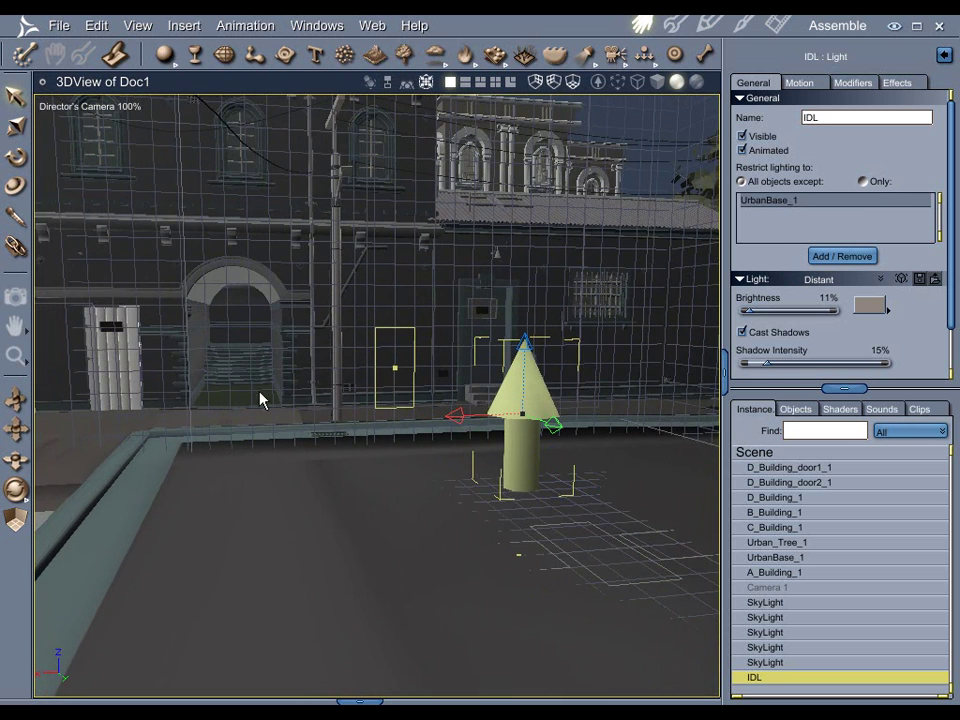
left_click(19, 193)
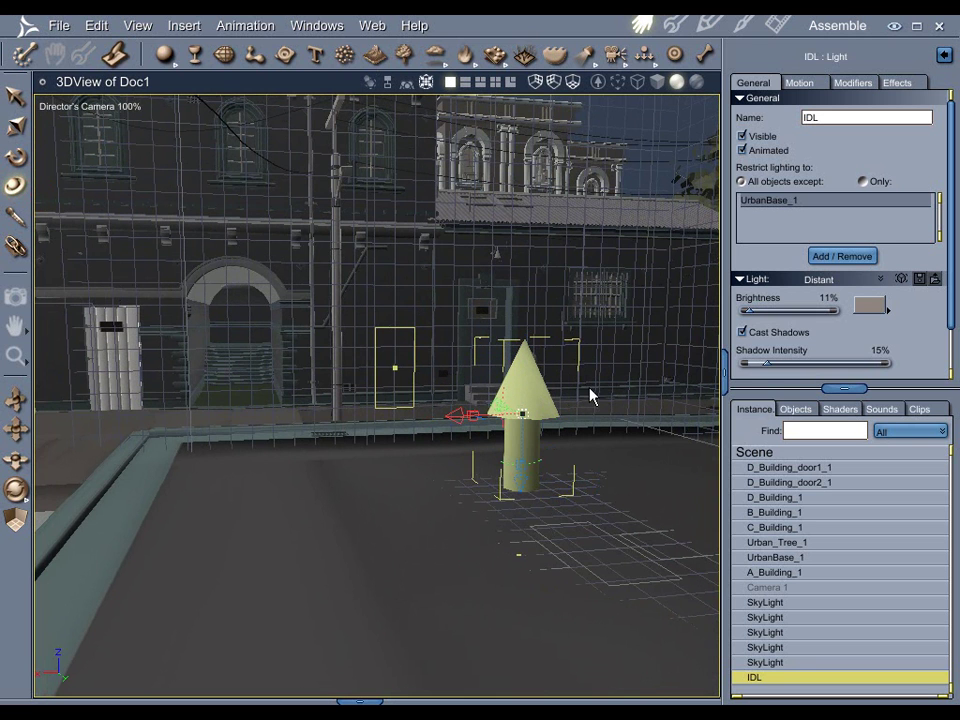
left_click_drag(594, 380, 516, 455)
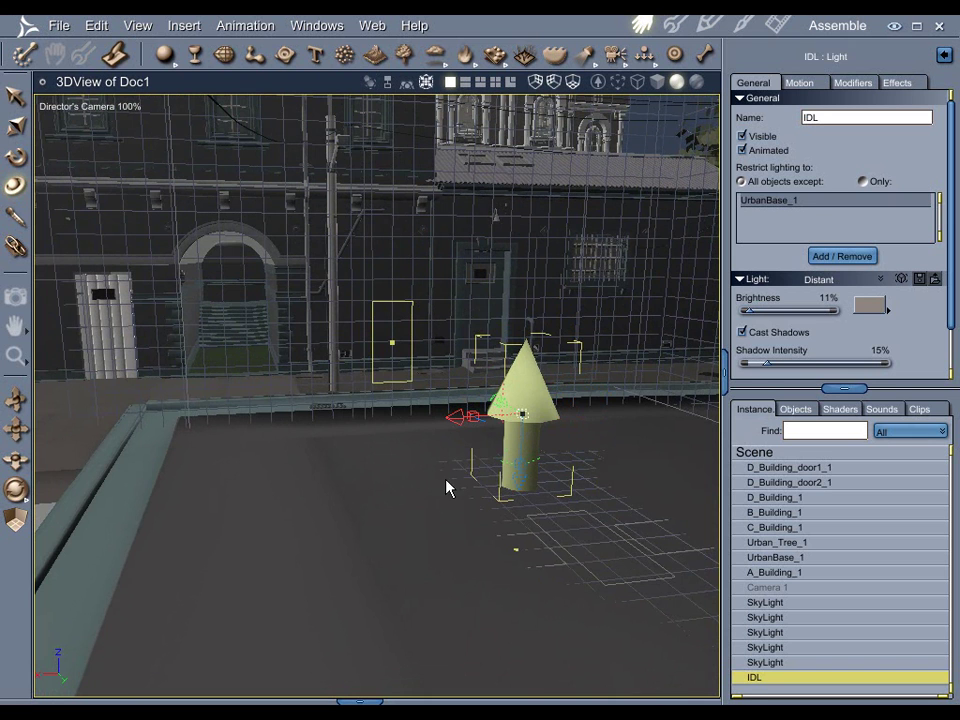
key("ctrl+d")
left_click_drag(450, 416, 258, 440)
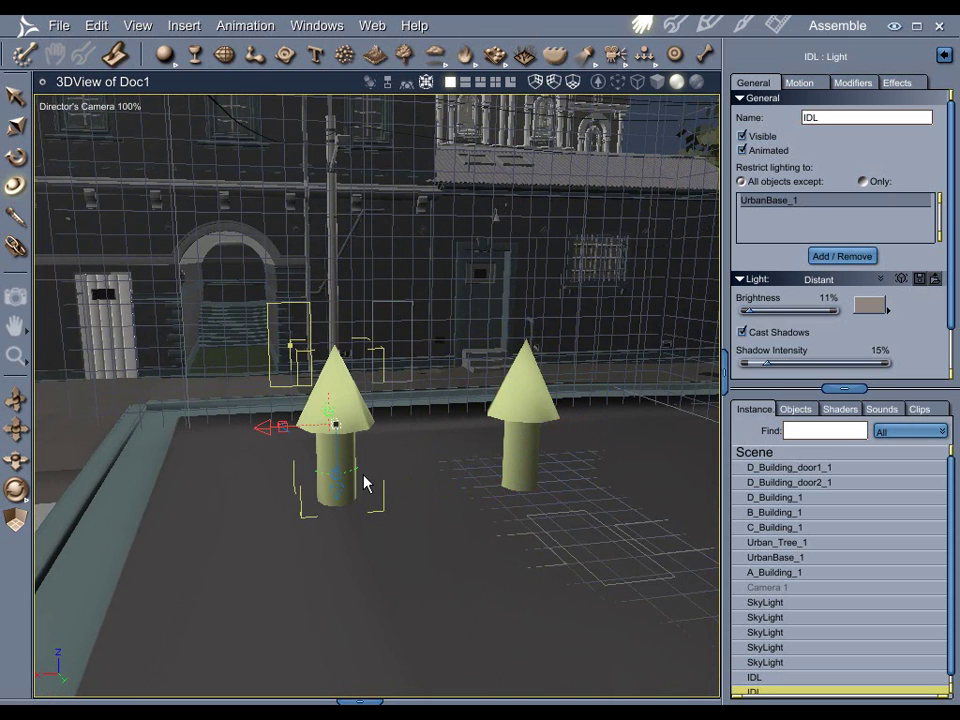
left_click_drag(360, 474, 428, 345)
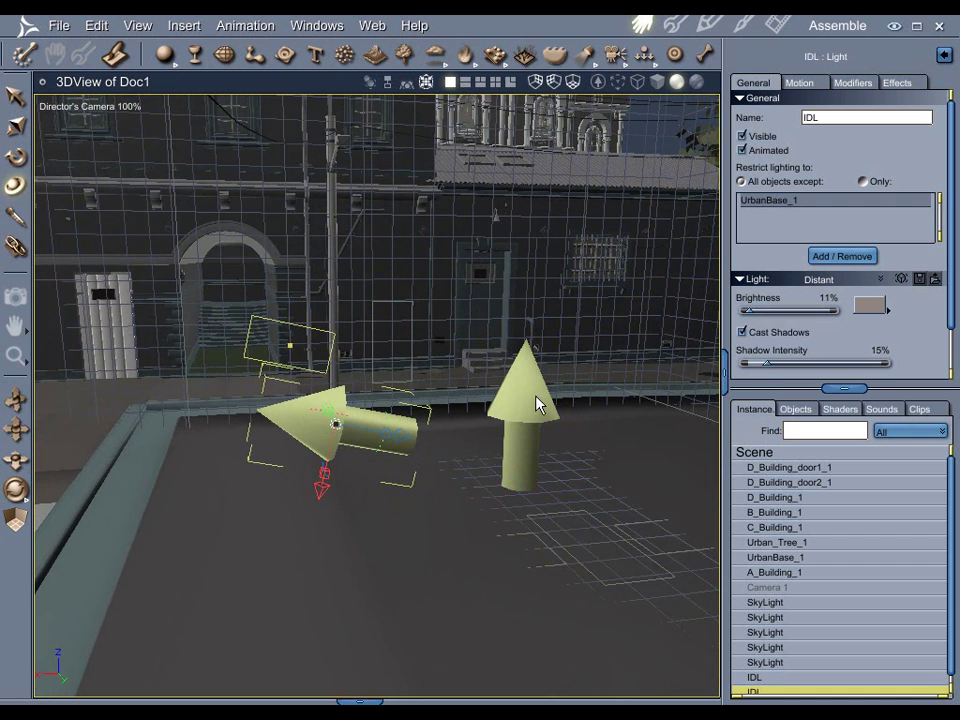
Step: Duplicate the upright IDL light and place the copy on the opposite side along the X axis, rotated to point sideways away from it
left_click(529, 426)
left_click_drag(455, 432, 614, 393, "alt")
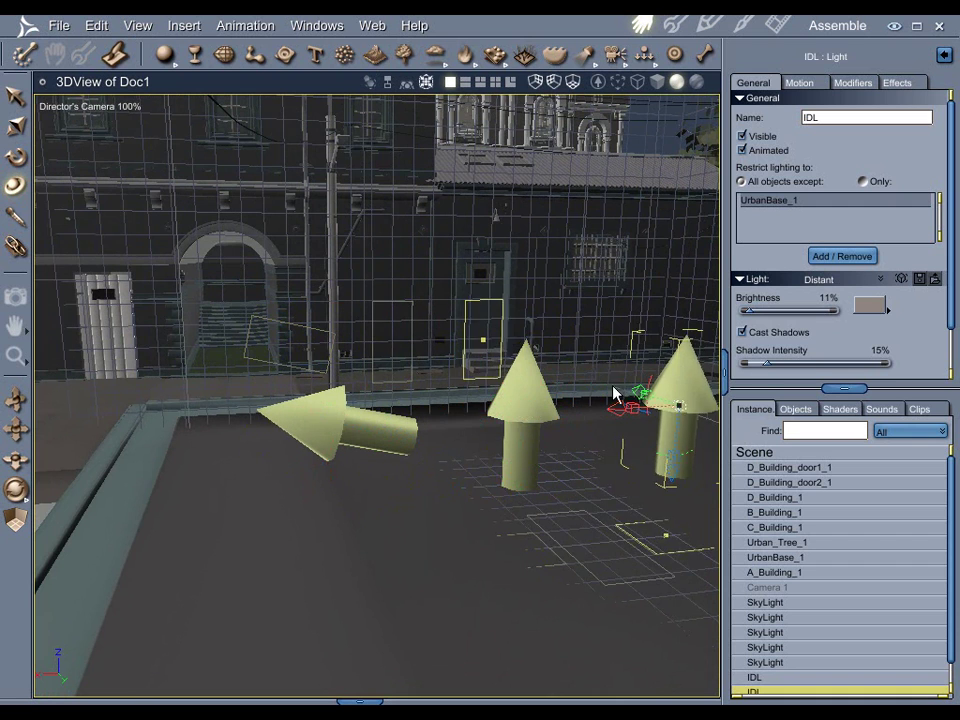
middle_click_drag(614, 393, 564, 447)
left_click_drag(562, 463, 480, 508)
Step: Duplicate the upright IDL light again and place the copy behind it along the Y axis, rotated to point toward the buildings
left_click(376, 443)
middle_click_drag(326, 480, 368, 498)
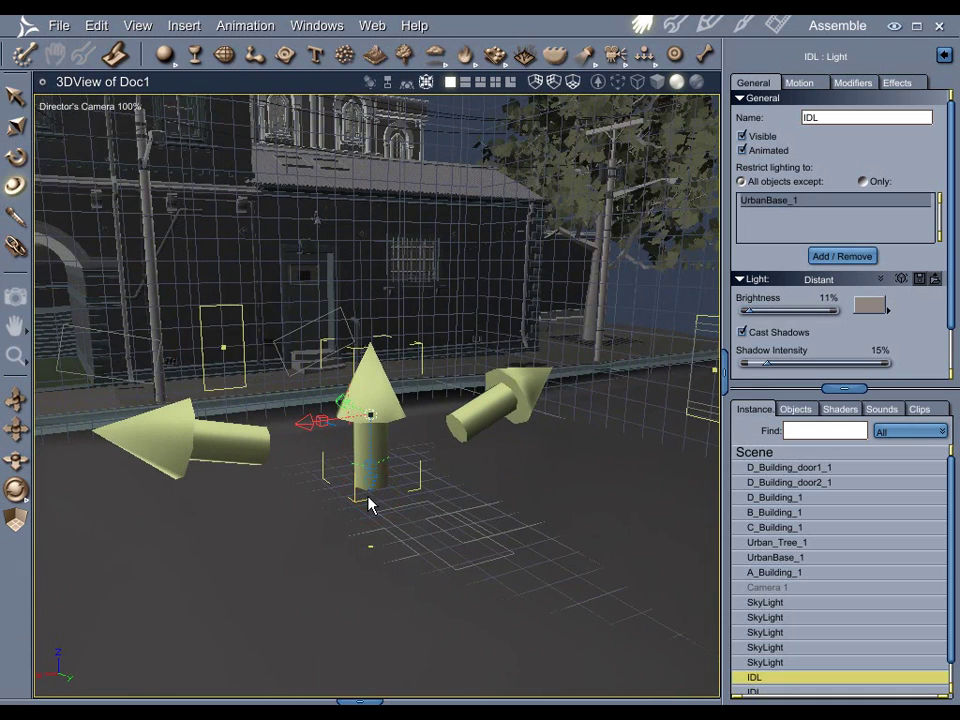
key("ctrl+d")
left_click_drag(310, 422, 389, 398)
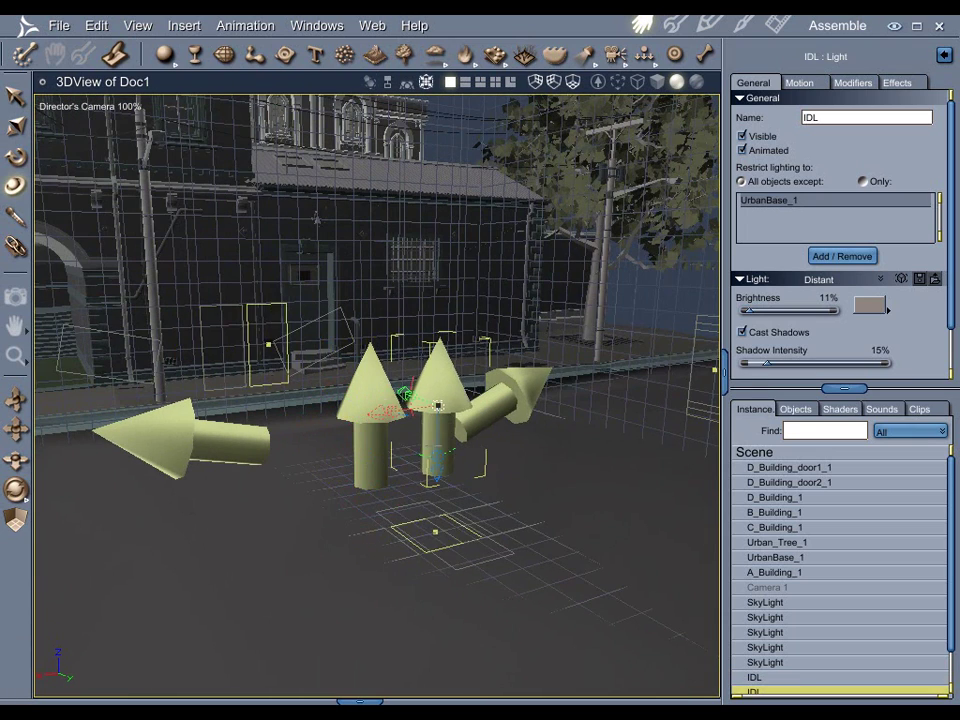
middle_click_drag(389, 398, 407, 390)
left_click_drag(407, 390, 405, 470)
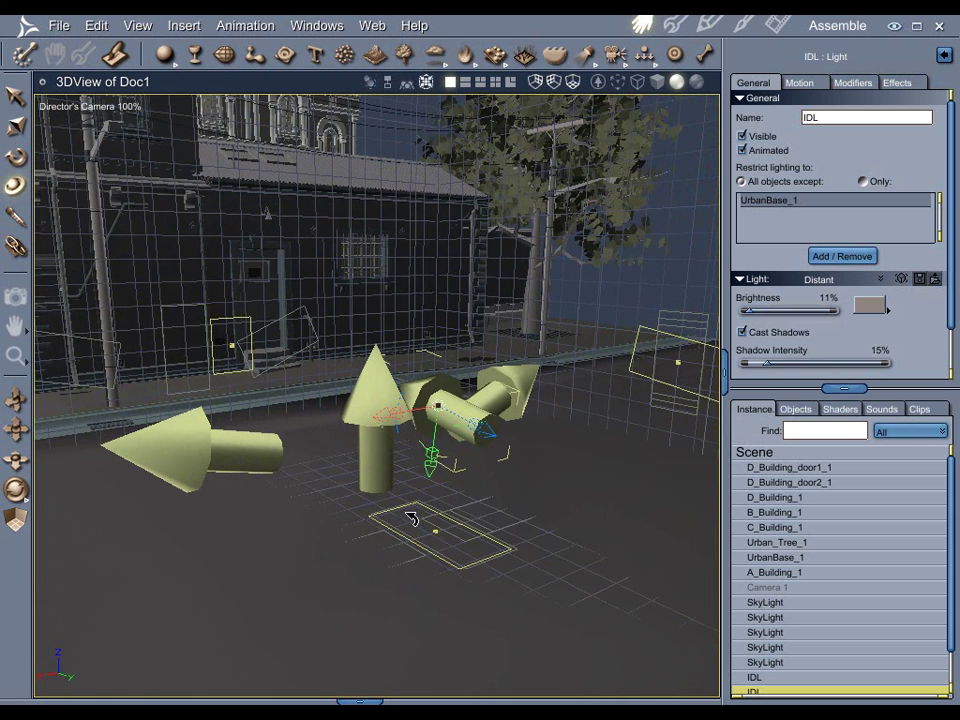
Step: Duplicate the upright IDL light once more and place the copy in front along the Y axis, rotated to point away from the buildings
left_click(376, 474)
left_click_drag(313, 434, 262, 441, "alt")
middle_click_drag(334, 459, 358, 463)
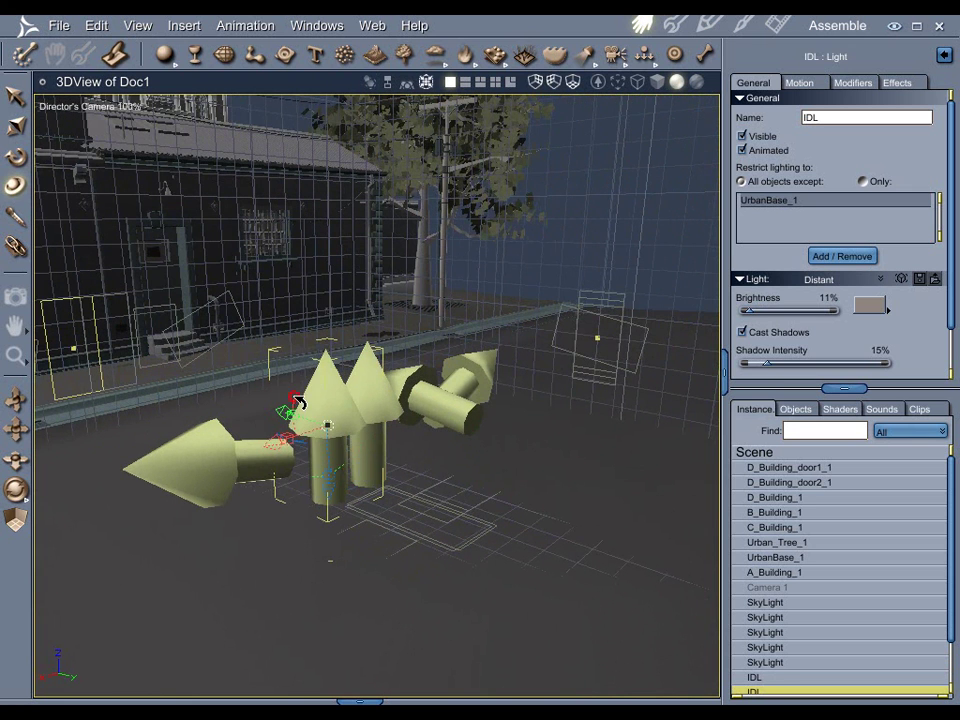
left_click_drag(298, 403, 456, 405)
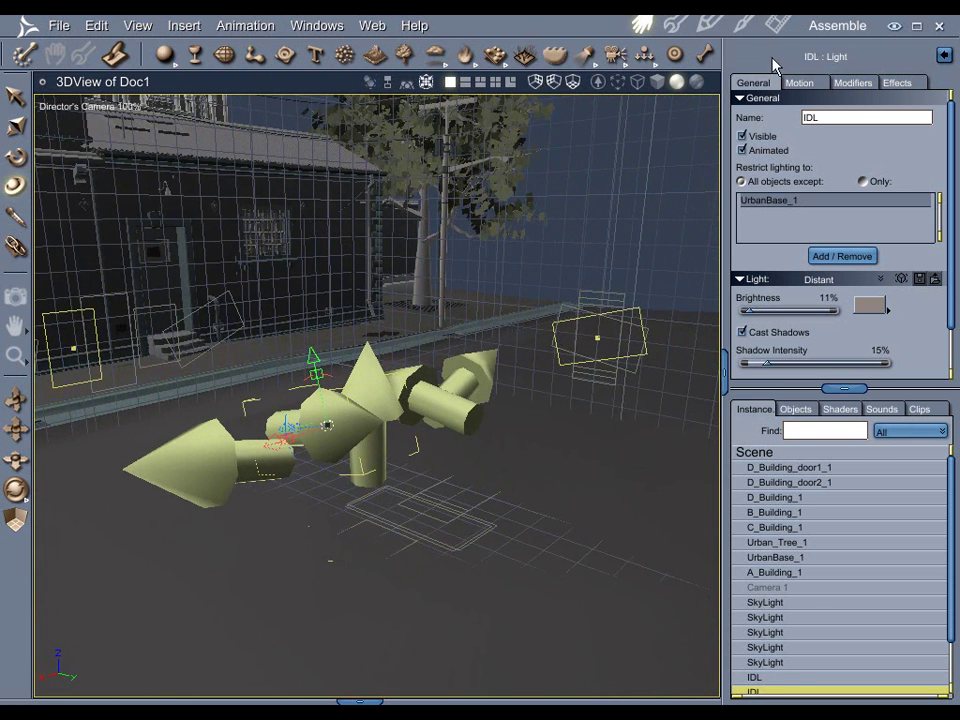
Step: Render the scene and examine how the sky and IDL lights illuminate the buildings from rooftop to street
left_click(777, 25)
left_click(140, 533)
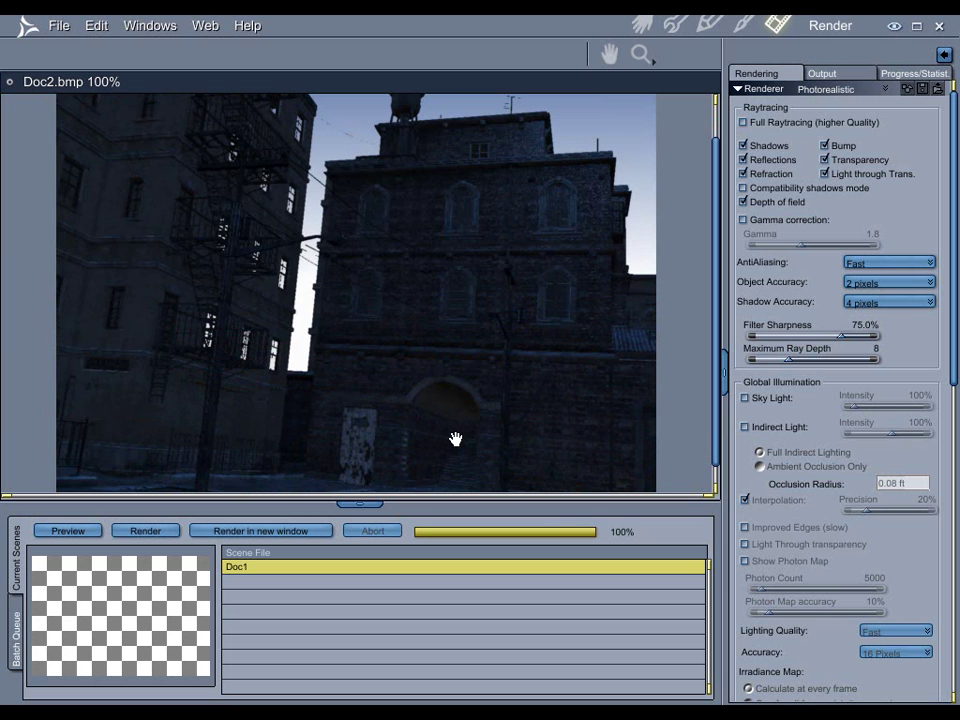
left_click_drag(455, 438, 457, 395)
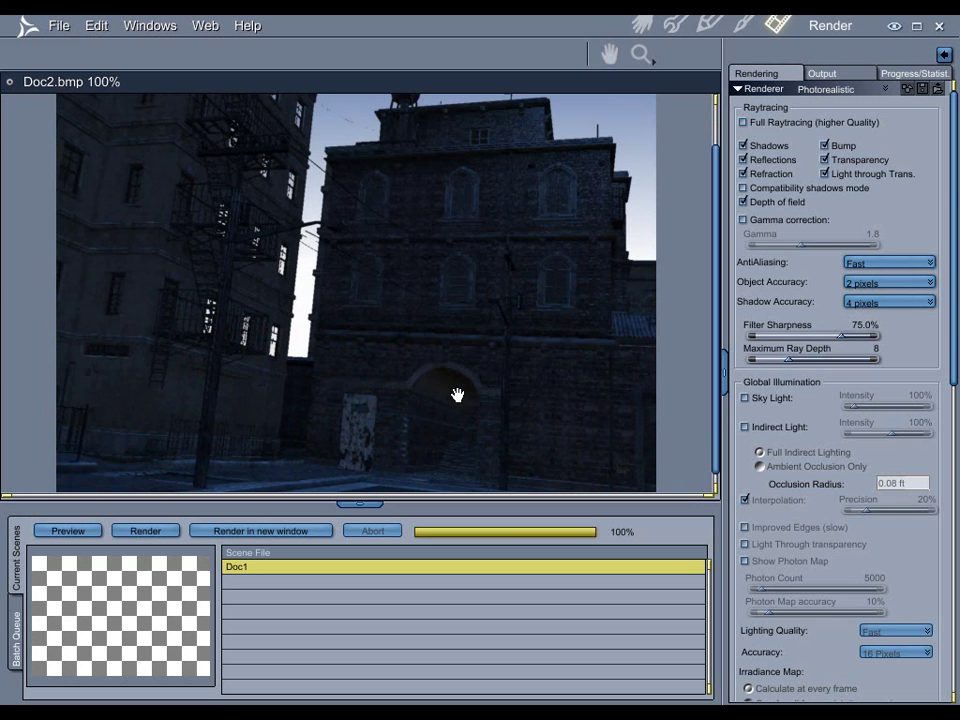
scroll(432, 418, "up", 3)
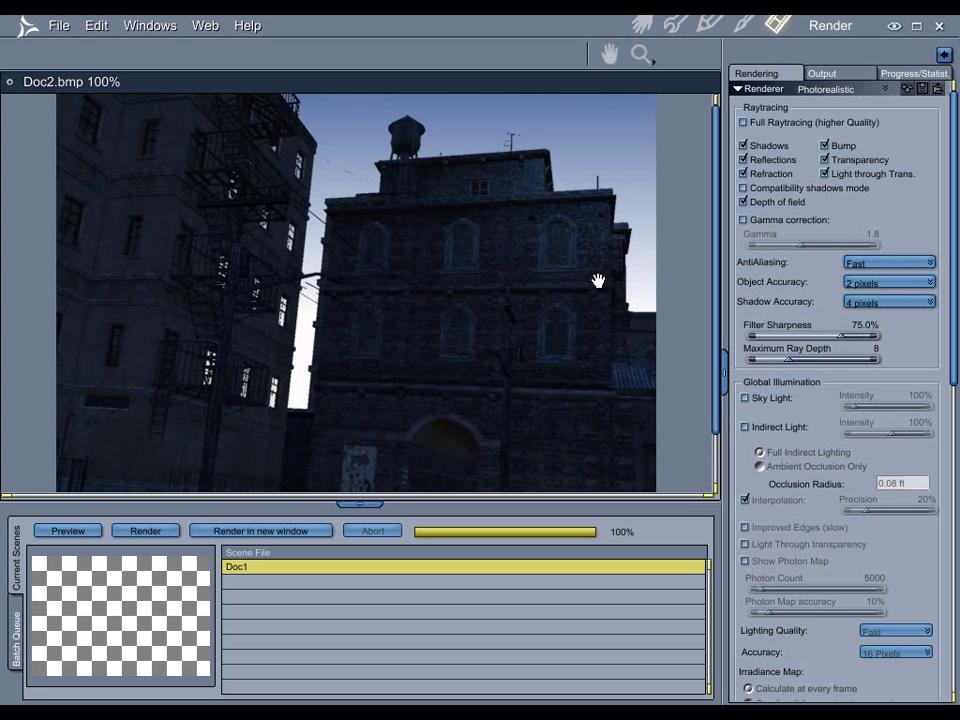
Step: Return to the scene assembly and insert a new distant light
left_click(637, 32)
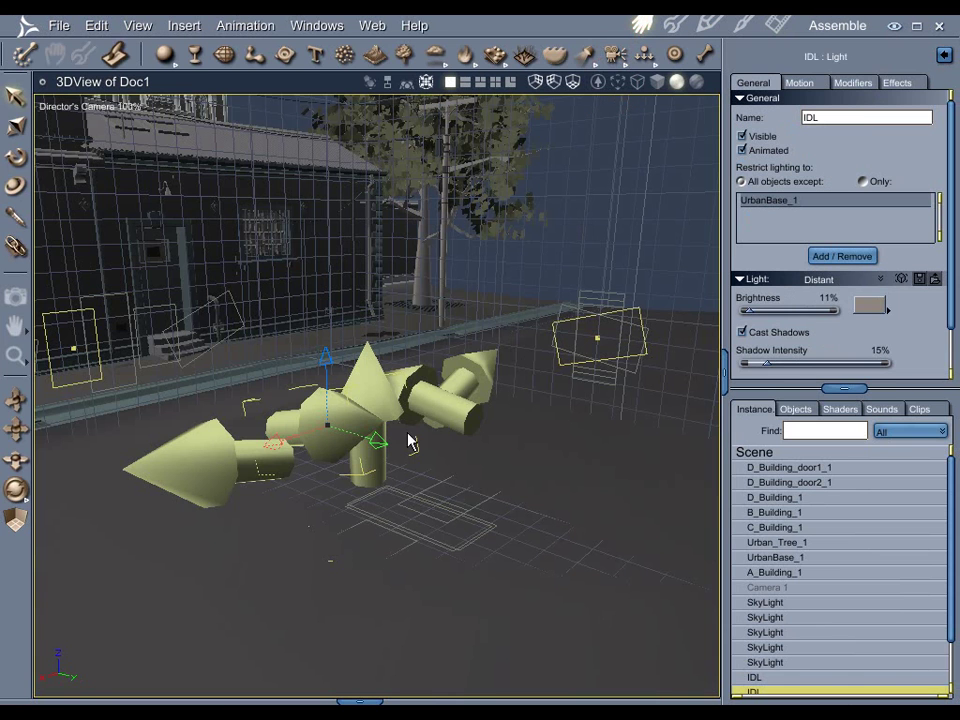
scroll(810, 515, "down", 2)
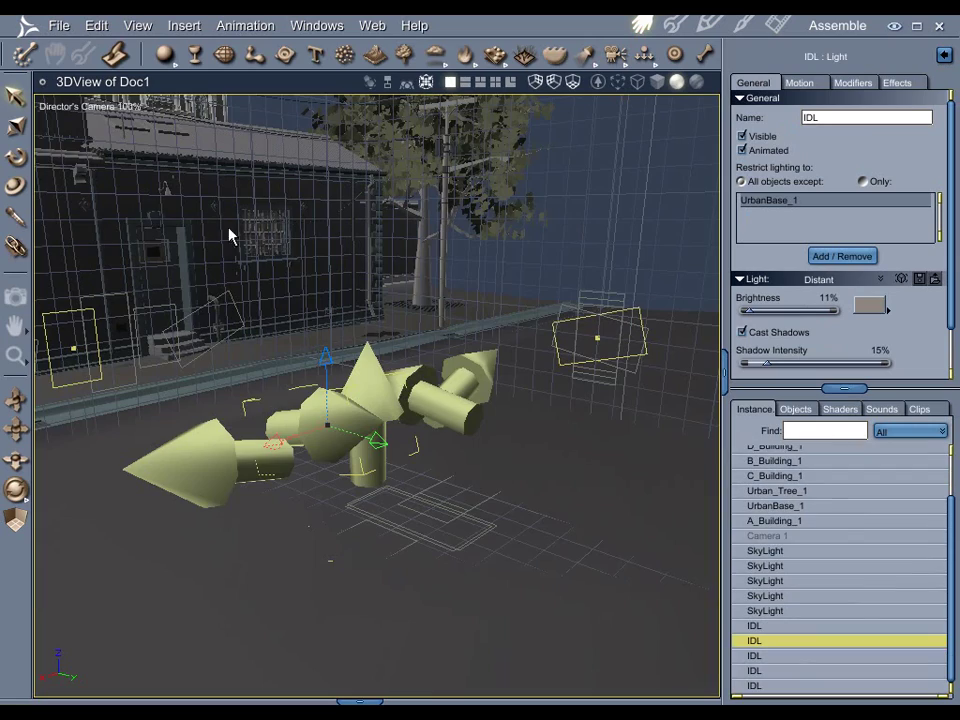
middle_click_drag(236, 212, 352, 356)
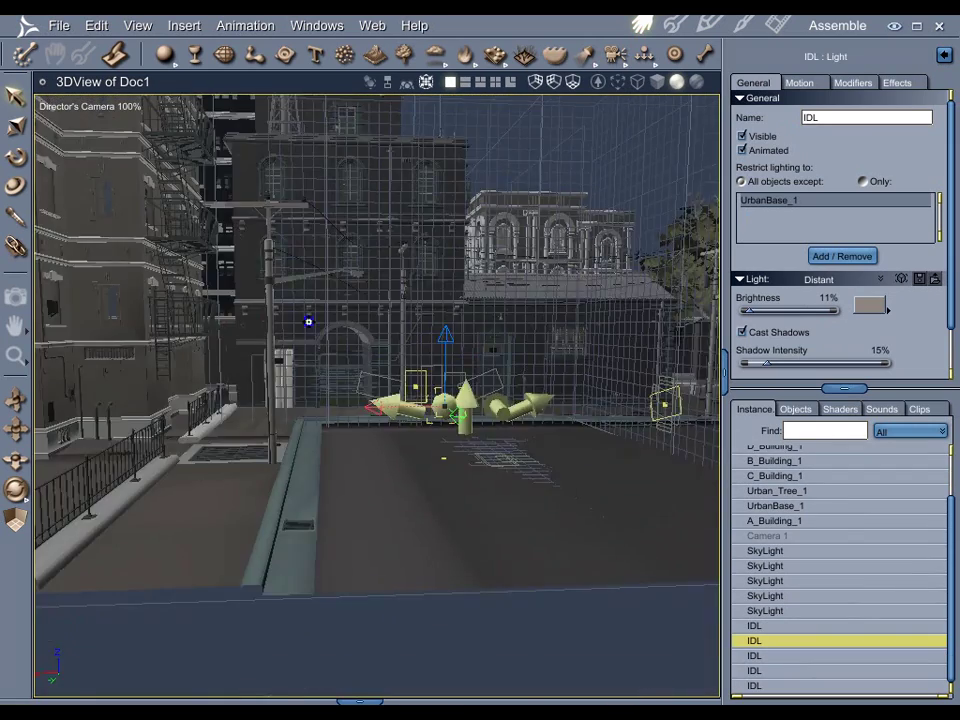
left_click_drag(308, 321, 298, 386)
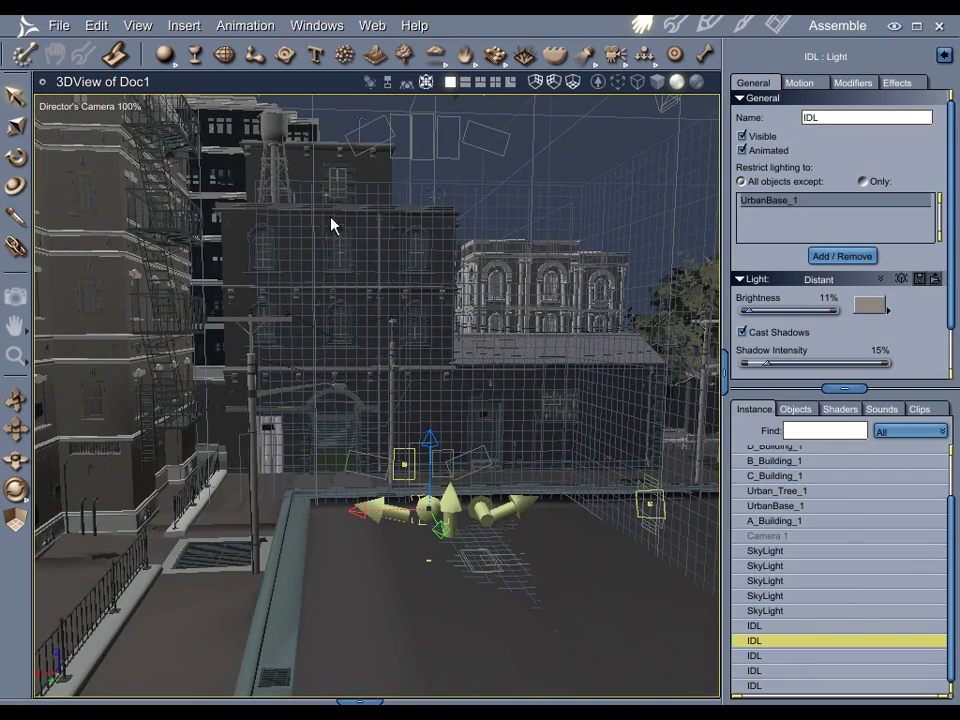
left_click(184, 25)
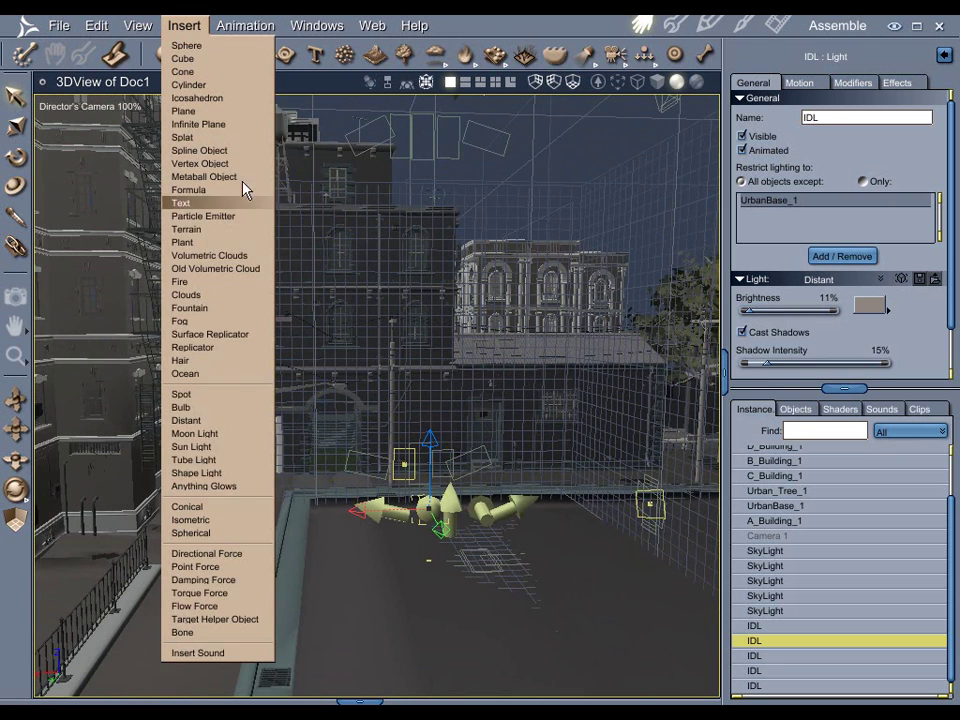
left_click(218, 421)
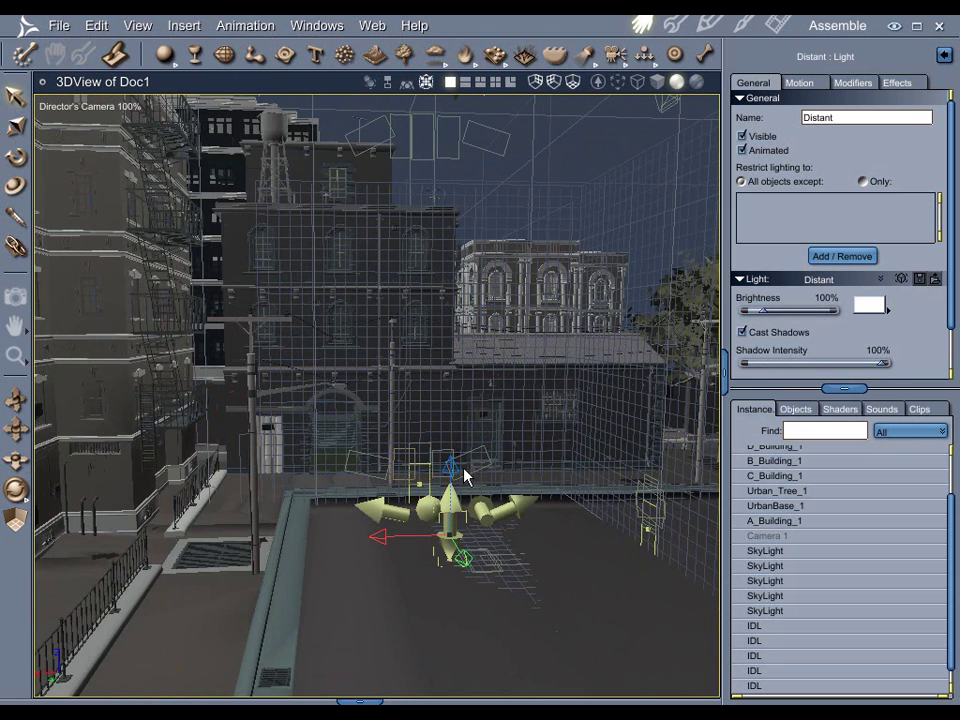
Step: Raise the new distant light along the Z axis until it sits above the group of sky lights
left_click_drag(450, 466, 450, 216)
middle_click_drag(400, 211, 389, 388)
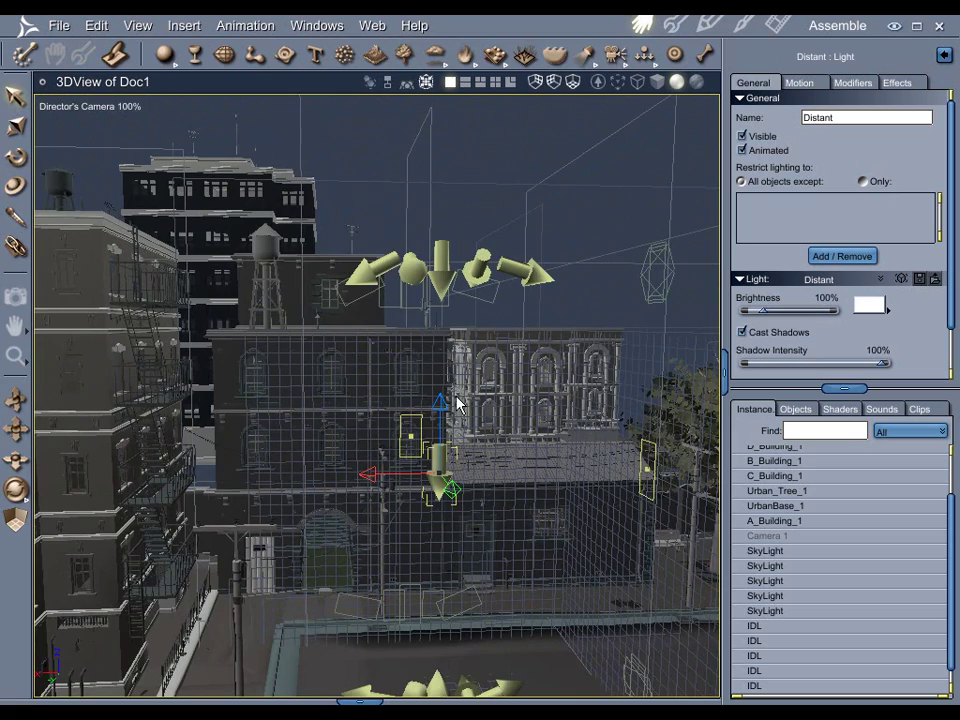
left_click_drag(439, 398, 439, 97)
middle_click_drag(420, 142, 432, 243)
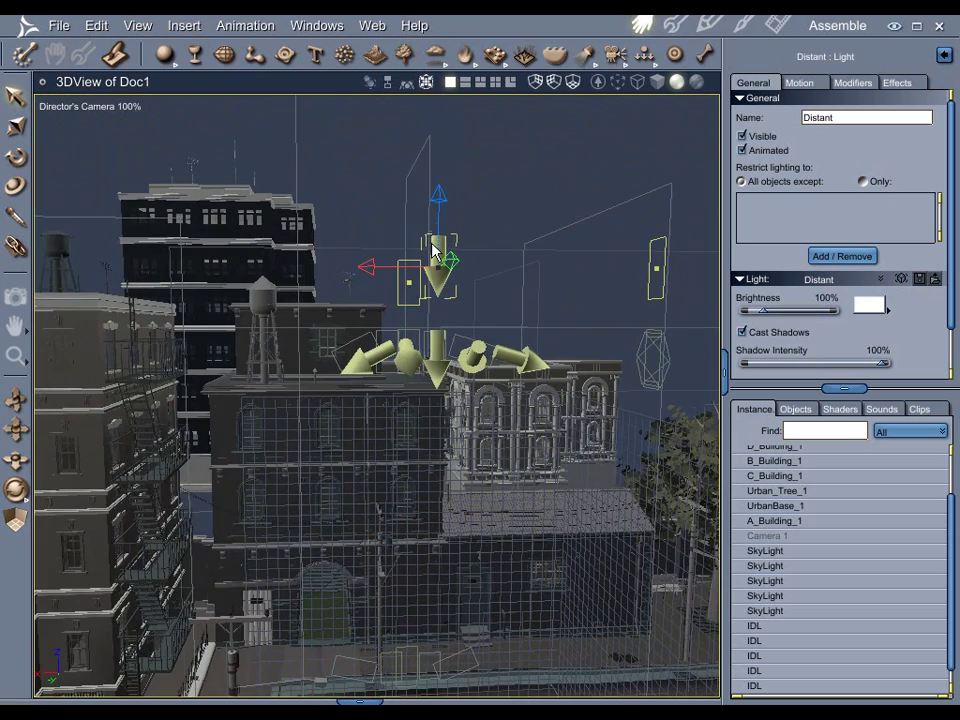
left_click_drag(443, 195, 440, 171)
middle_click_drag(420, 219, 446, 268)
Step: Rename the distant light Sun and set its color to a pale warm cream with hue 12.03%, lightness 90.79% and saturation 71.43%
left_click_drag(843, 117, 742, 134)
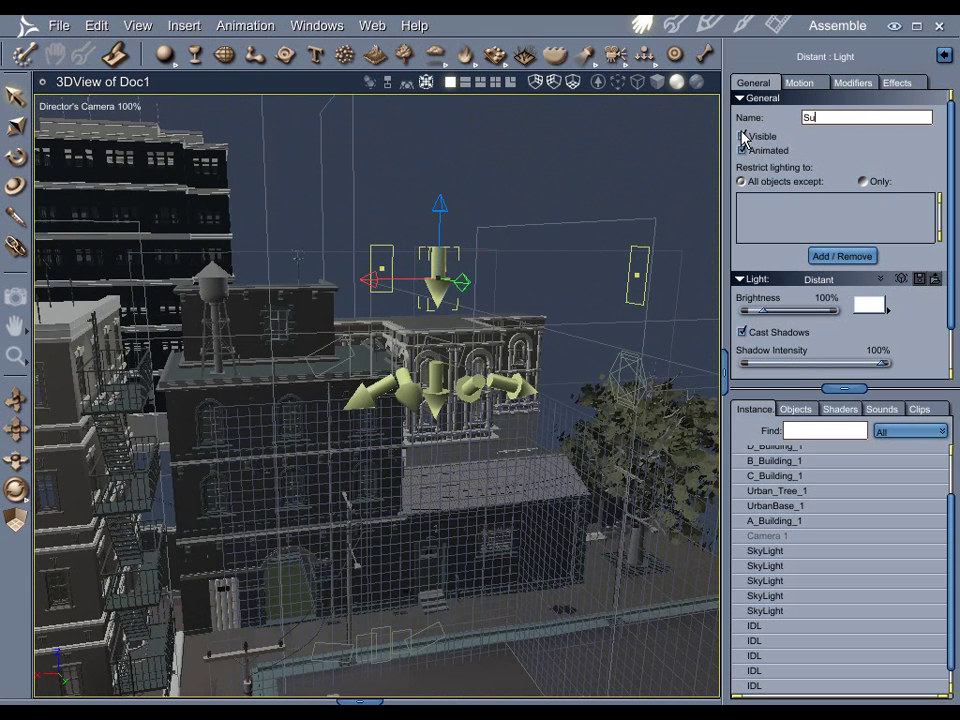
key("Return")
left_click(868, 306)
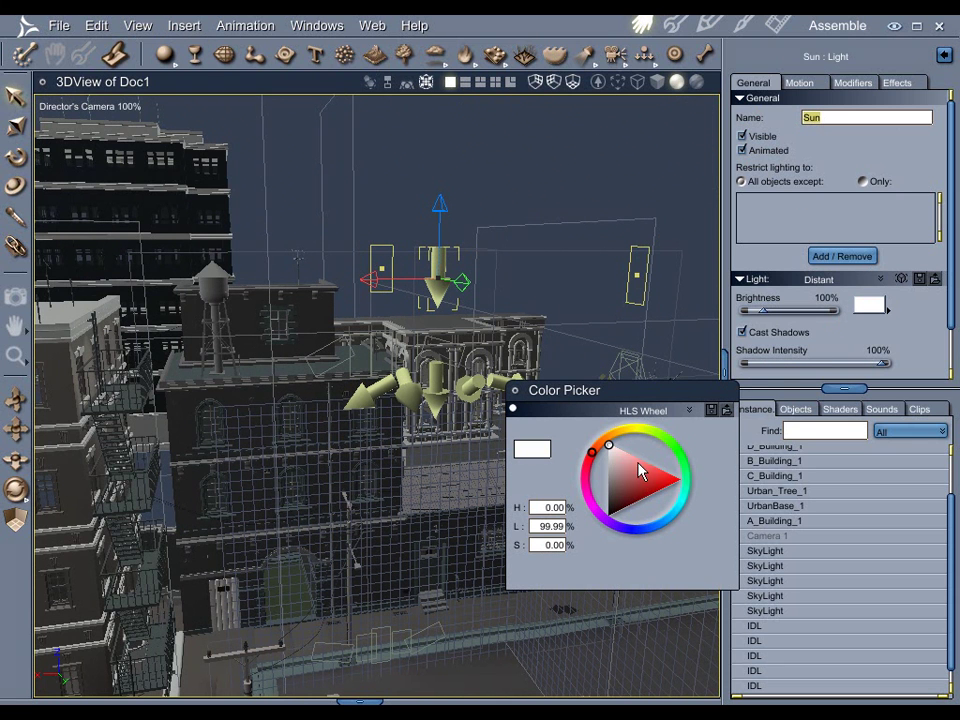
left_click(622, 433)
left_click(617, 453)
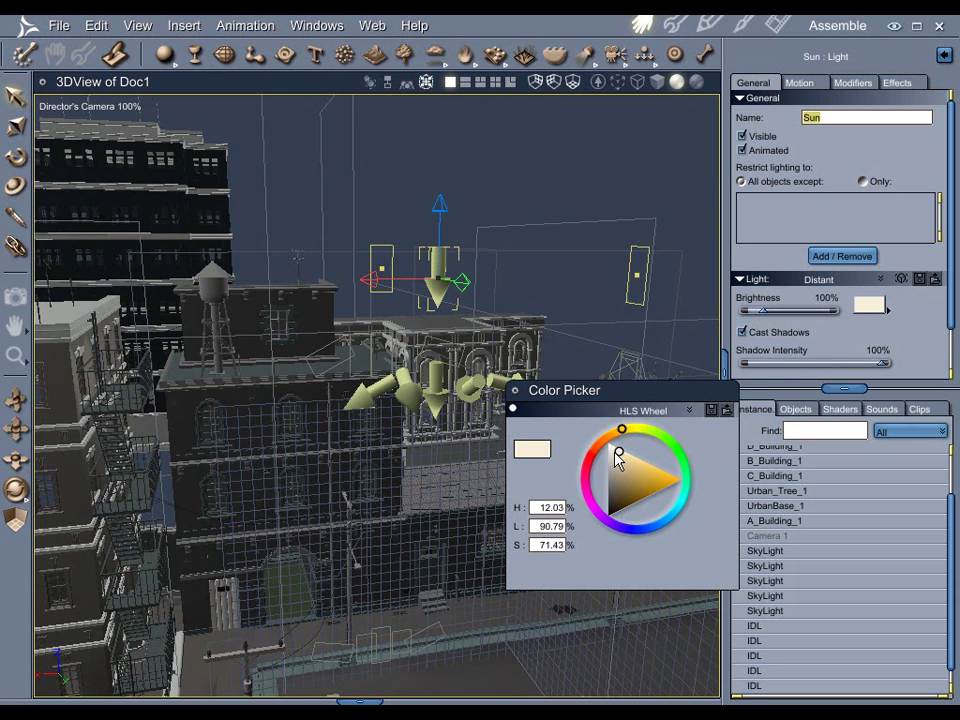
left_click(515, 393)
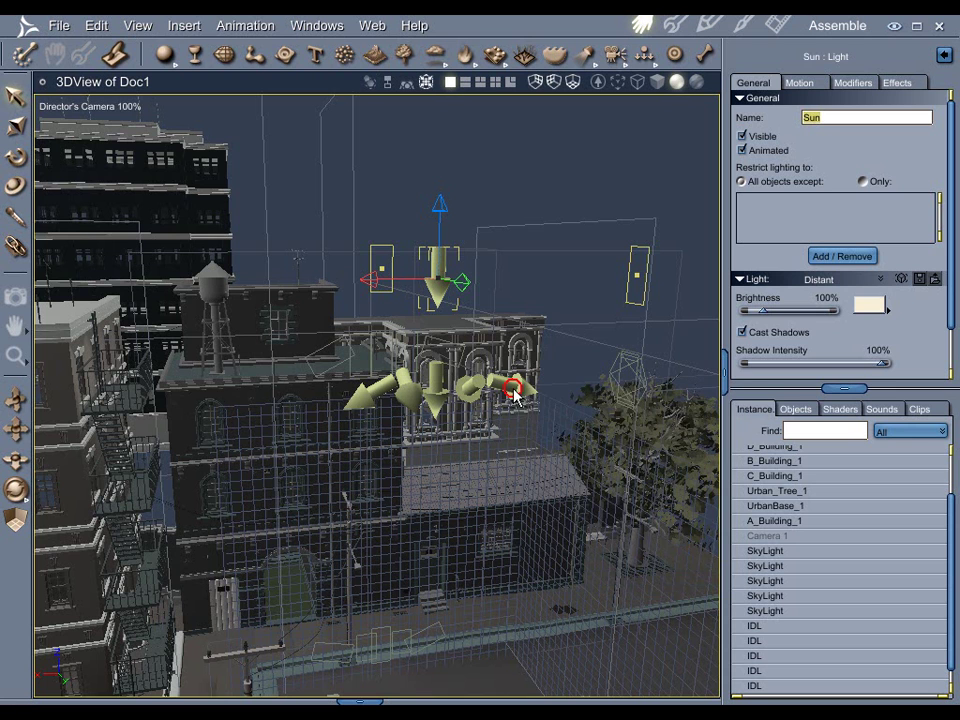
Step: Set the Sun light's brightness to 200% and rotate it to shine down at an angle onto the street
left_click(824, 298)
type("200")
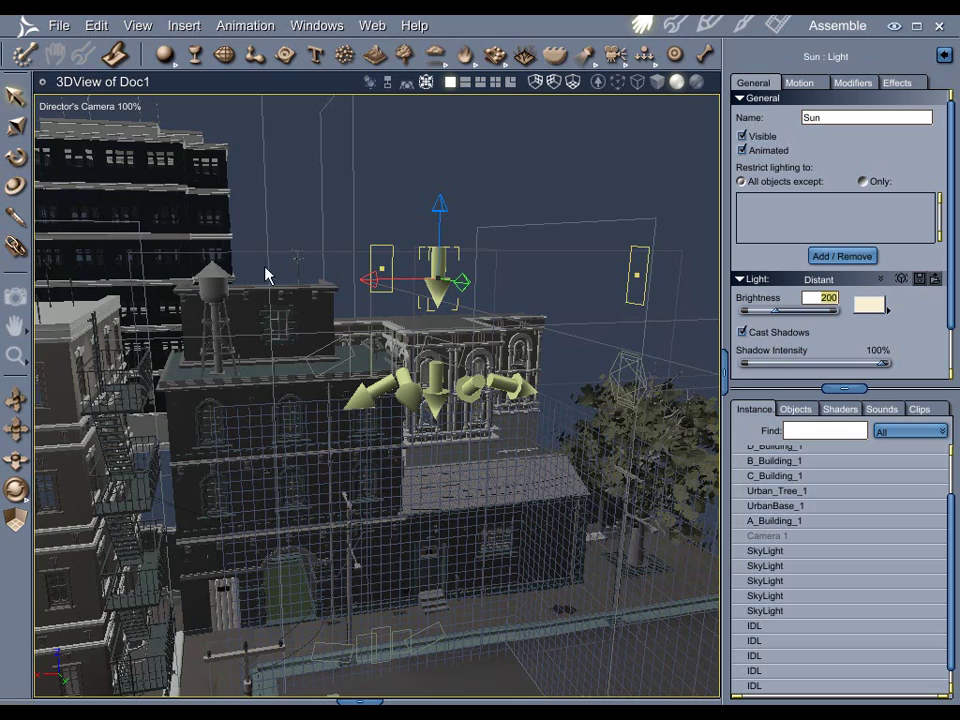
left_click(13, 161)
middle_click_drag(214, 274, 384, 287)
left_click_drag(383, 288, 363, 381)
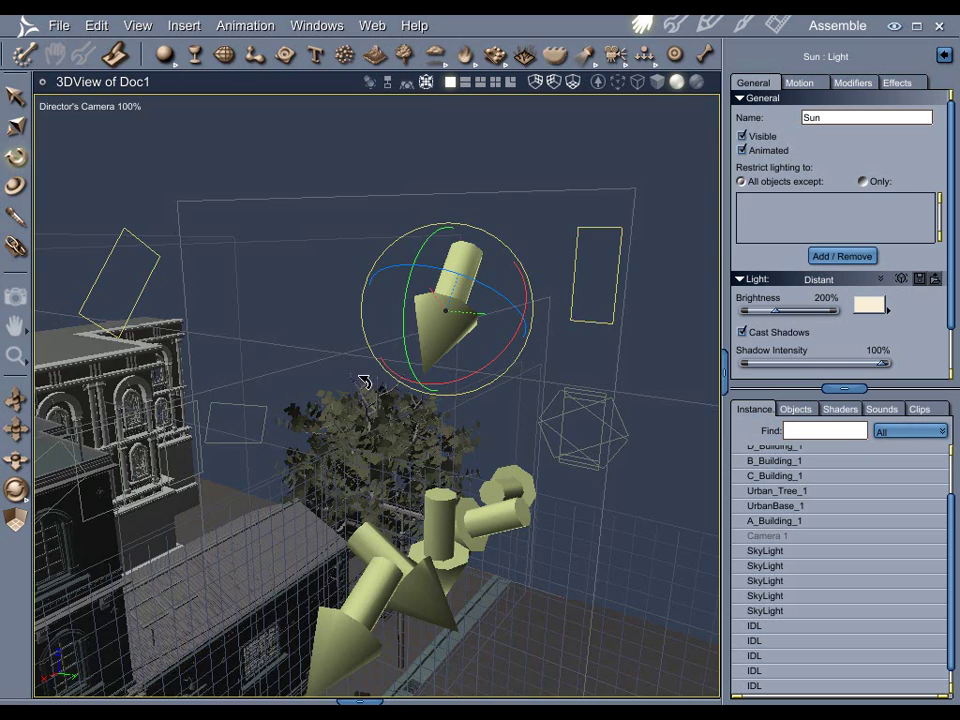
left_click_drag(417, 410, 505, 362)
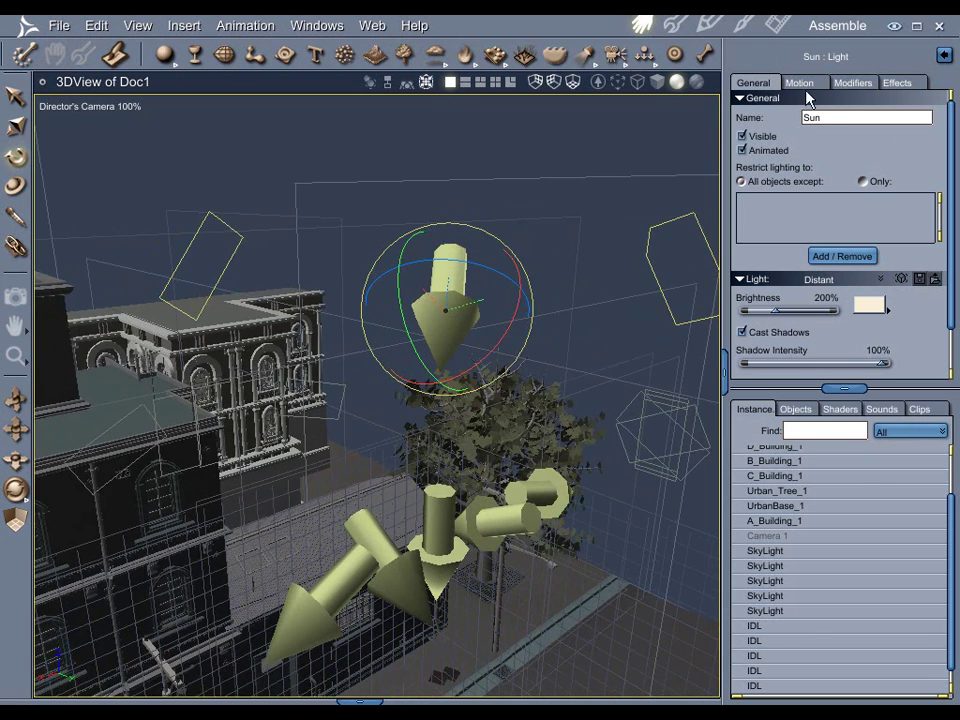
Step: Render the scene and examine the sunlight and shadows on the buildings and street
left_click(769, 30)
left_click(145, 531)
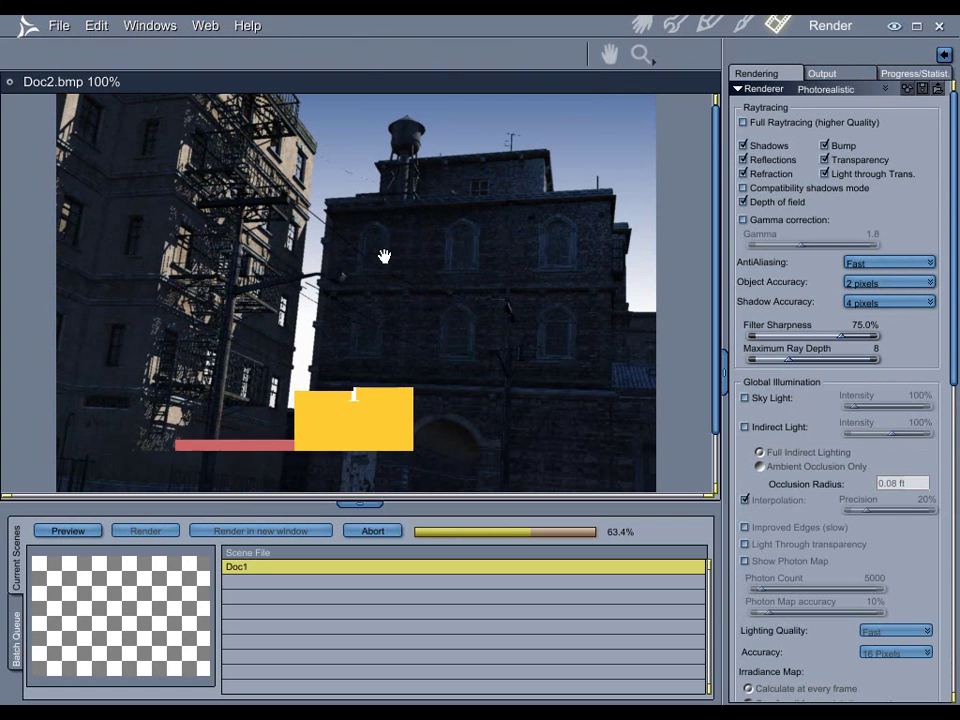
scroll(369, 245, "down", 1)
scroll(368, 245, "down", 1)
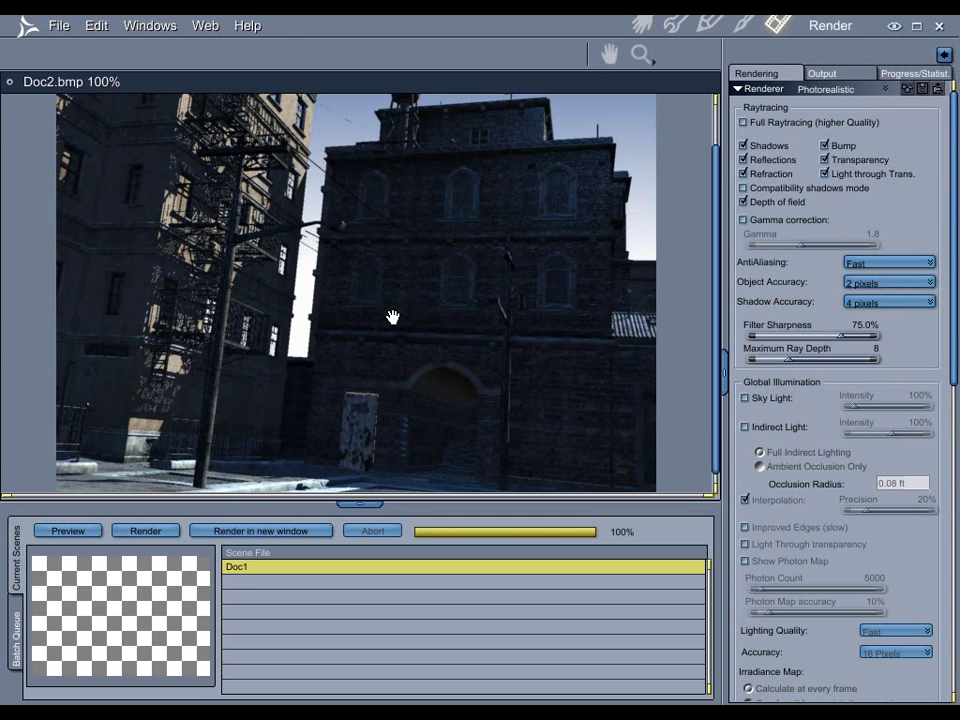
scroll(392, 318, "up", 1)
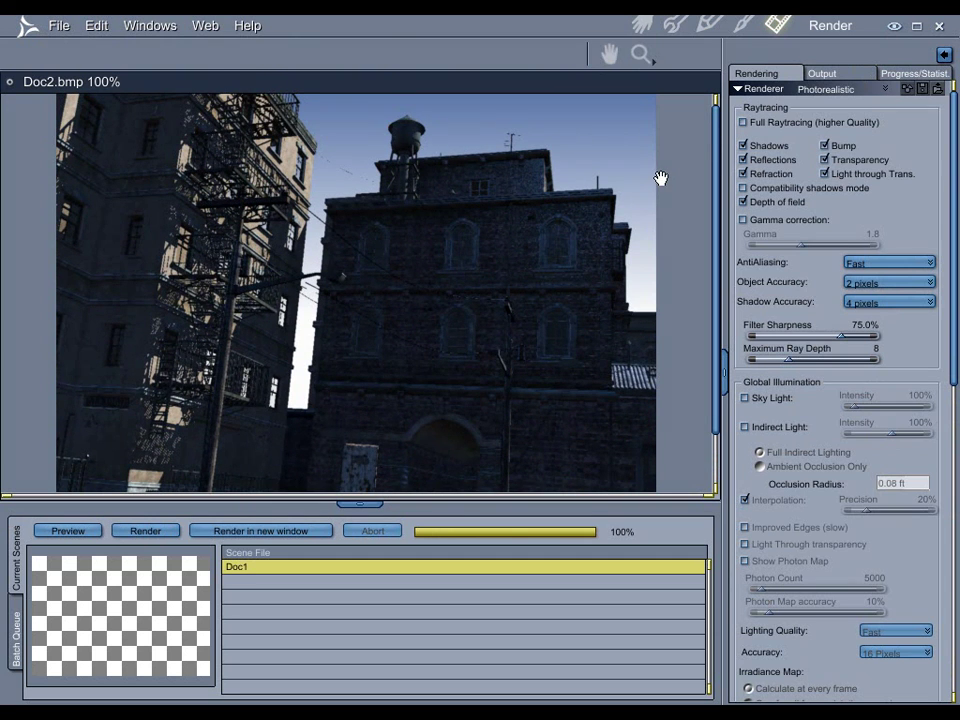
Step: Increase the Sun light's brightness to 250%
left_click(641, 22)
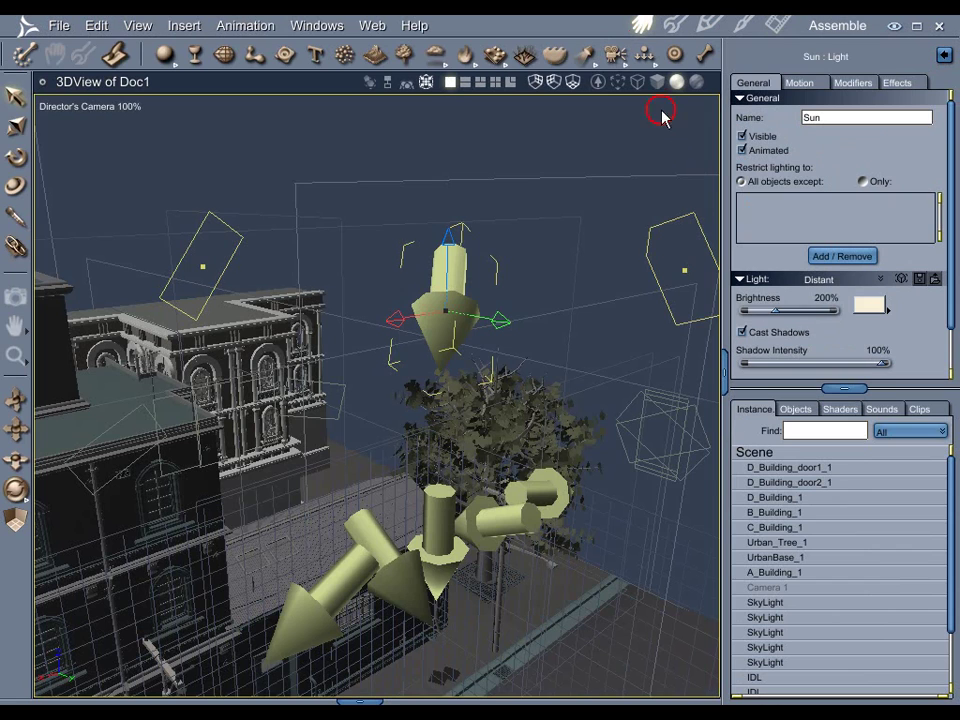
left_click(826, 300)
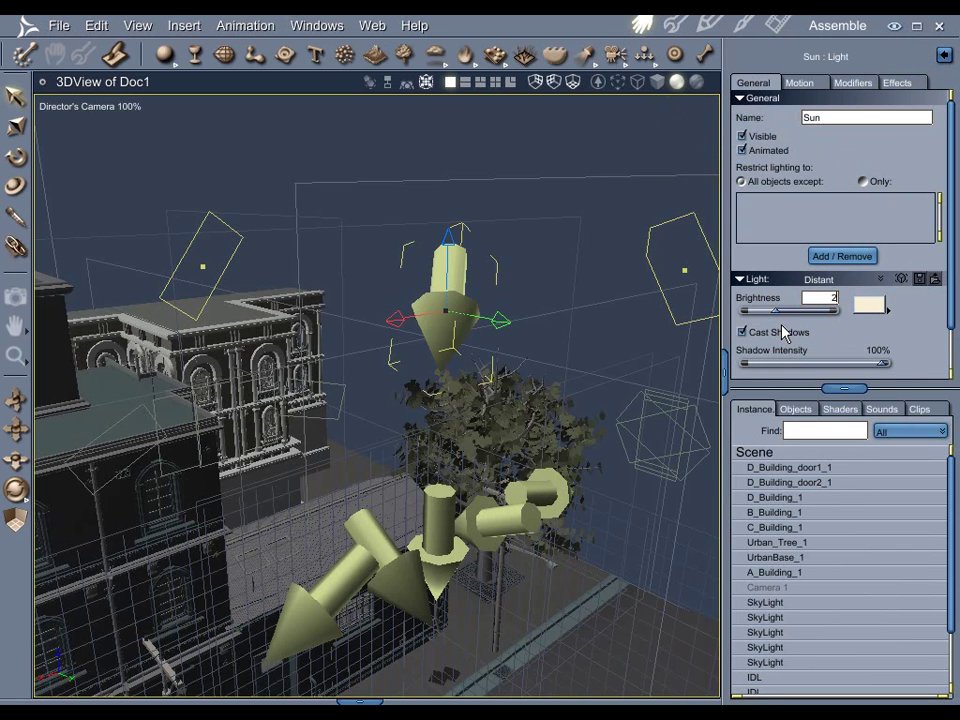
type("250")
left_click(777, 22)
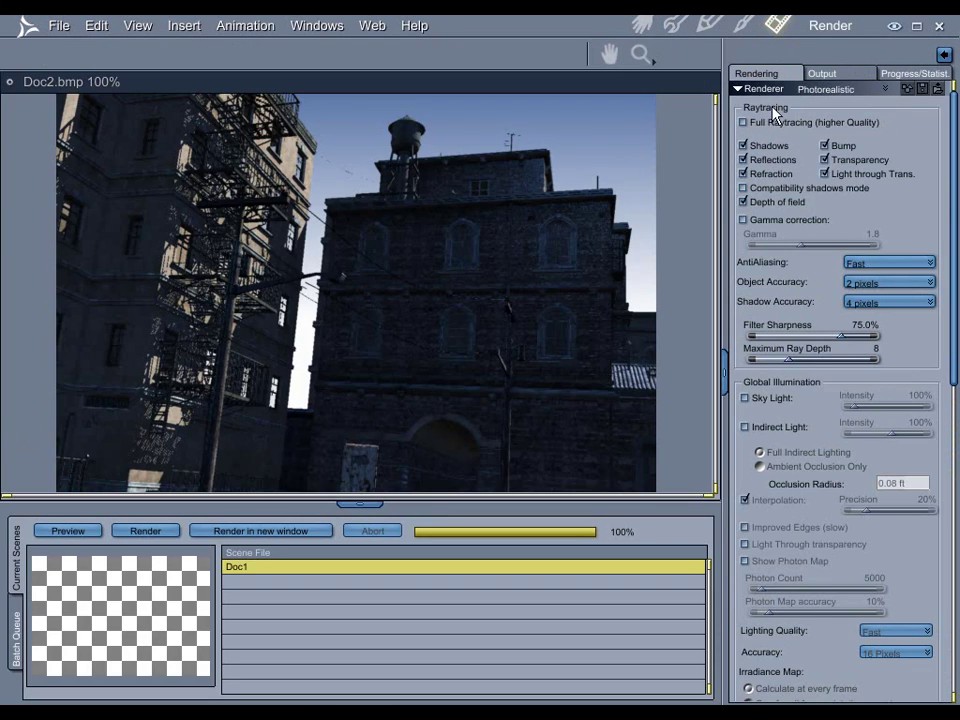
left_click(642, 22)
Step: Enable soft shadows for the Sun light and set its light radius to 25 ft
left_click(899, 82)
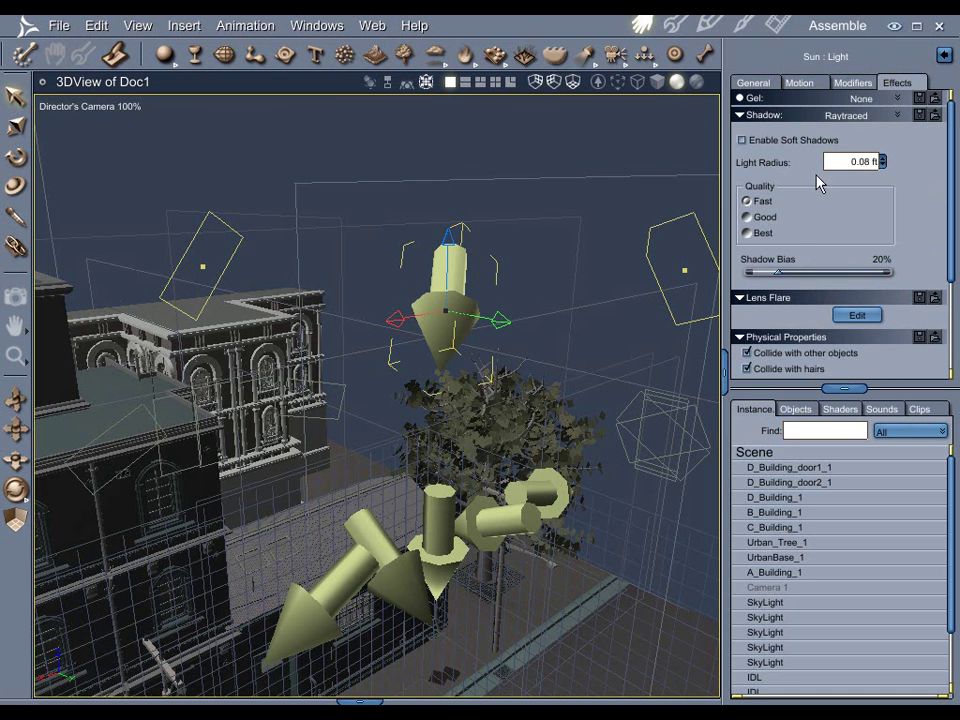
left_click(789, 147)
left_click(891, 158)
type("25")
key("Return")
Step: Lighten the blue colour of all five SkyLight lights to 52.63% lightness and 44.44% saturation
middle_click_drag(569, 392, 521, 394)
middle_click_drag(539, 338, 561, 374)
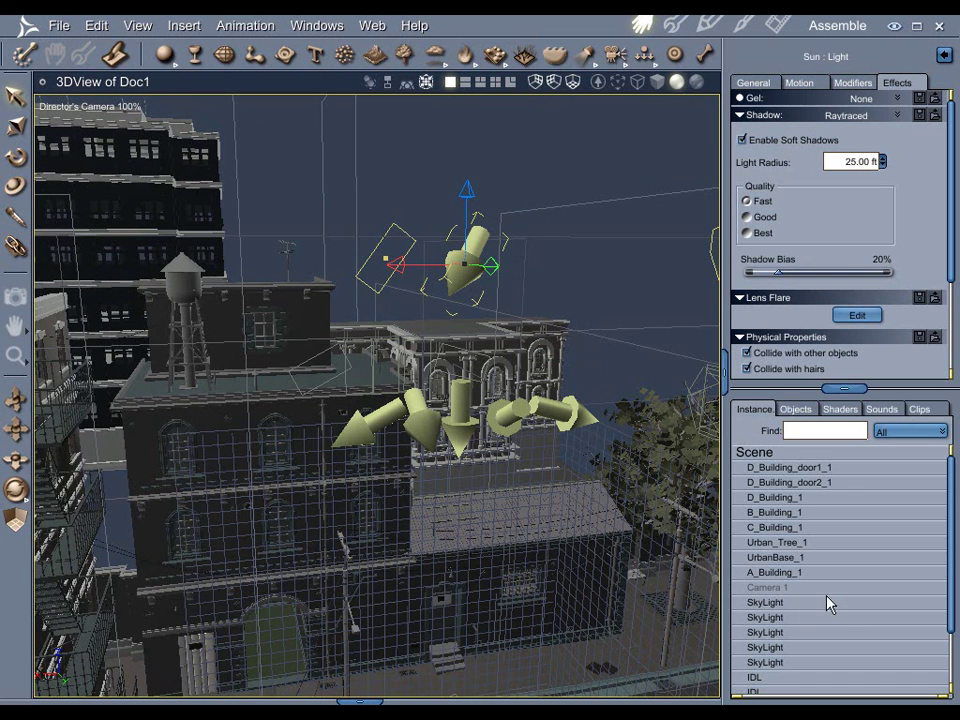
left_click_drag(829, 603, 825, 665)
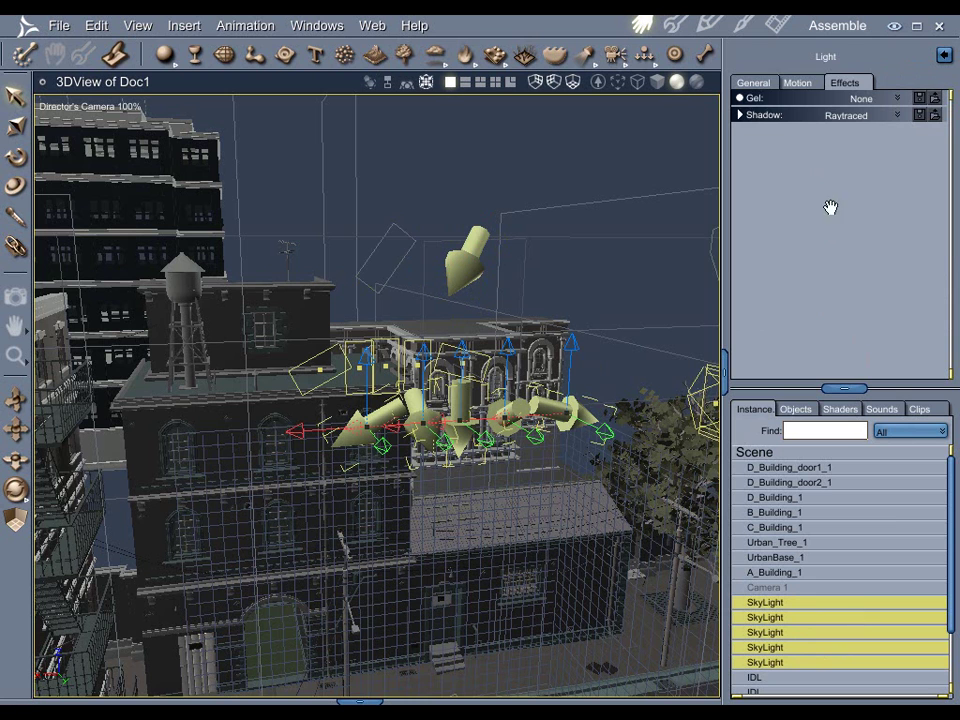
left_click(753, 82)
left_click(866, 195)
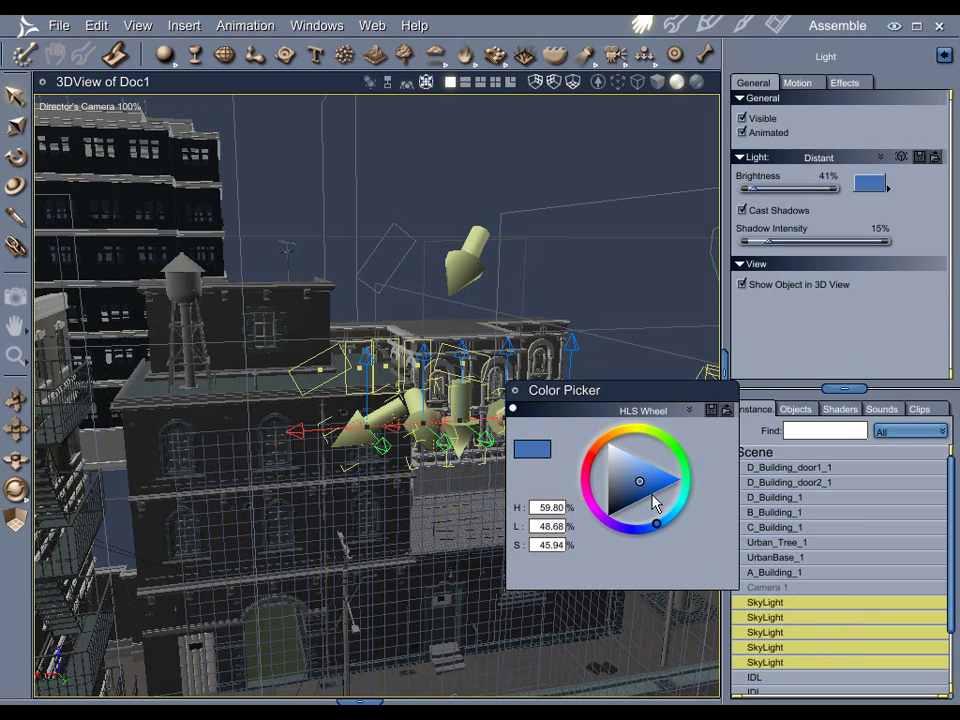
left_click_drag(639, 481, 639, 479)
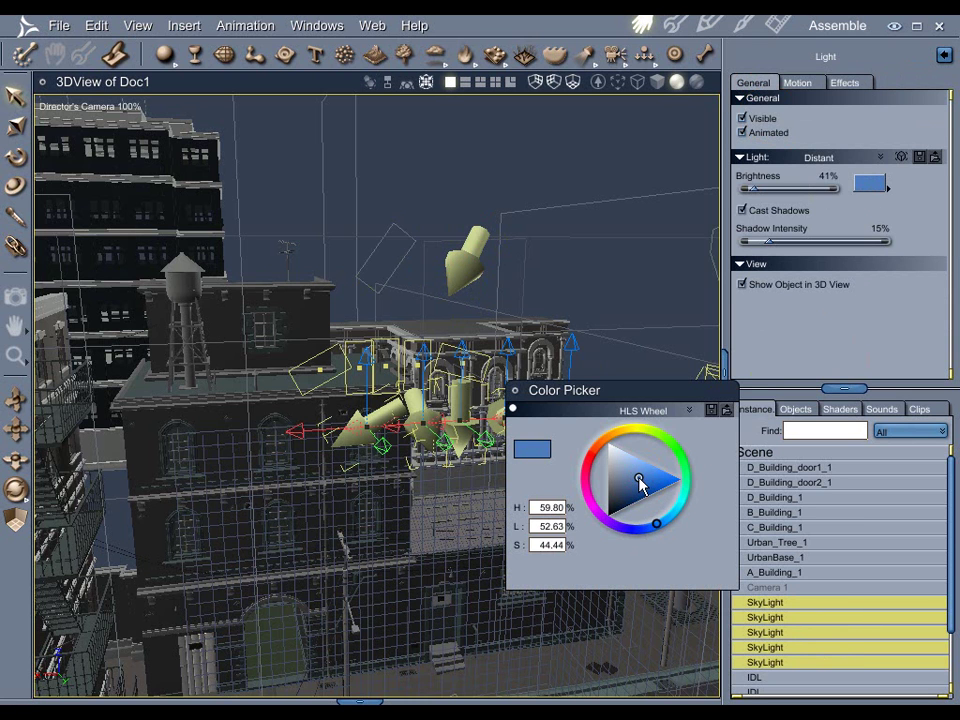
left_click(515, 390)
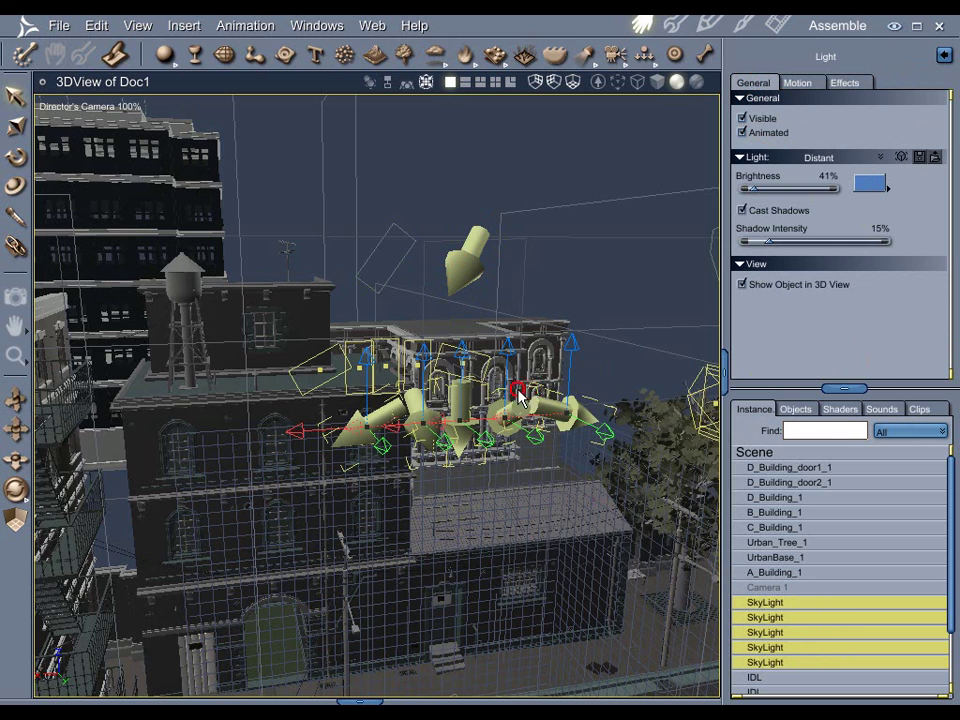
Step: Set the render's antialiasing to Good, object and shadow accuracy to 1 pixel, filter sharpness to 100% and maximum ray depth to 25
left_click(779, 27)
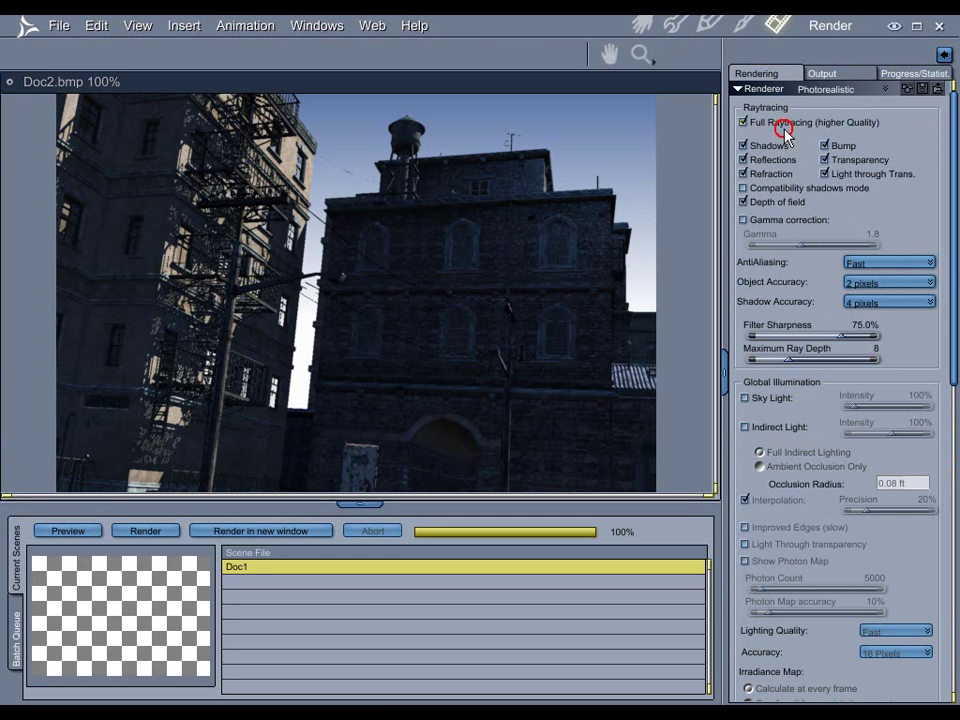
left_click(890, 264)
left_click(887, 305)
left_click(885, 283)
left_click(876, 311)
left_click(885, 301)
left_click(885, 310)
left_click(887, 304)
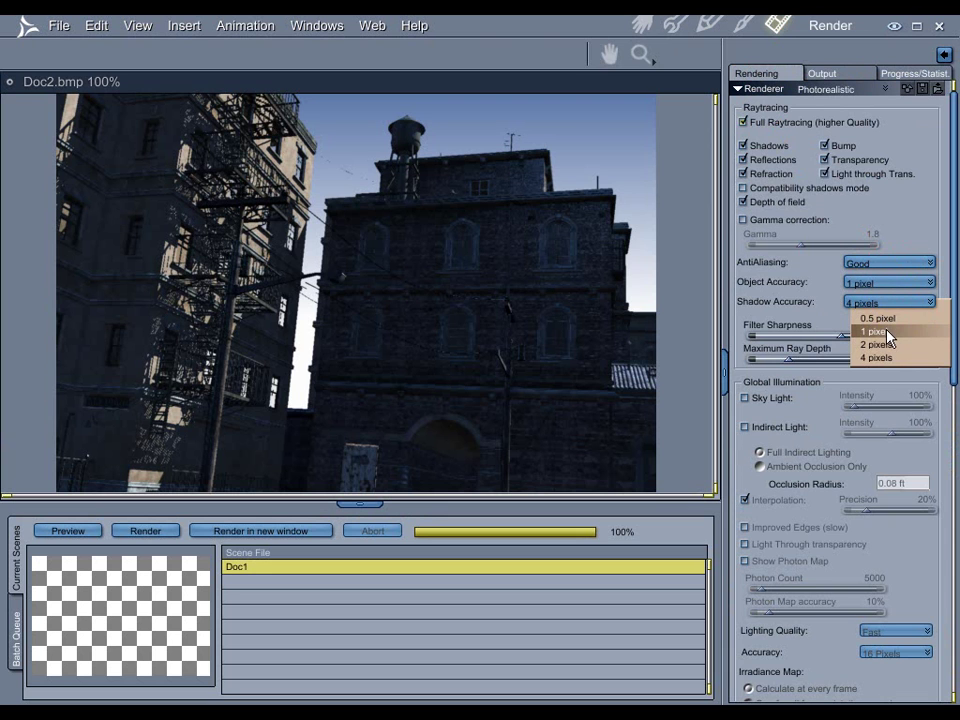
left_click(886, 331)
left_click_drag(867, 335, 898, 359)
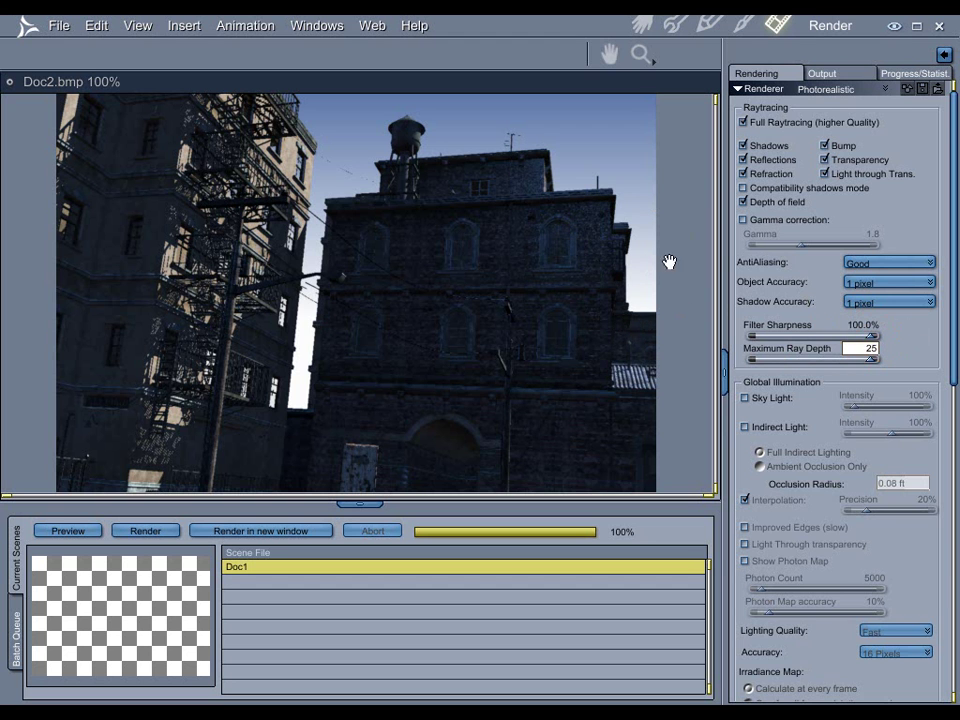
Step: Set the output image width to 800 px with proportions kept and render the scene
left_click(828, 84)
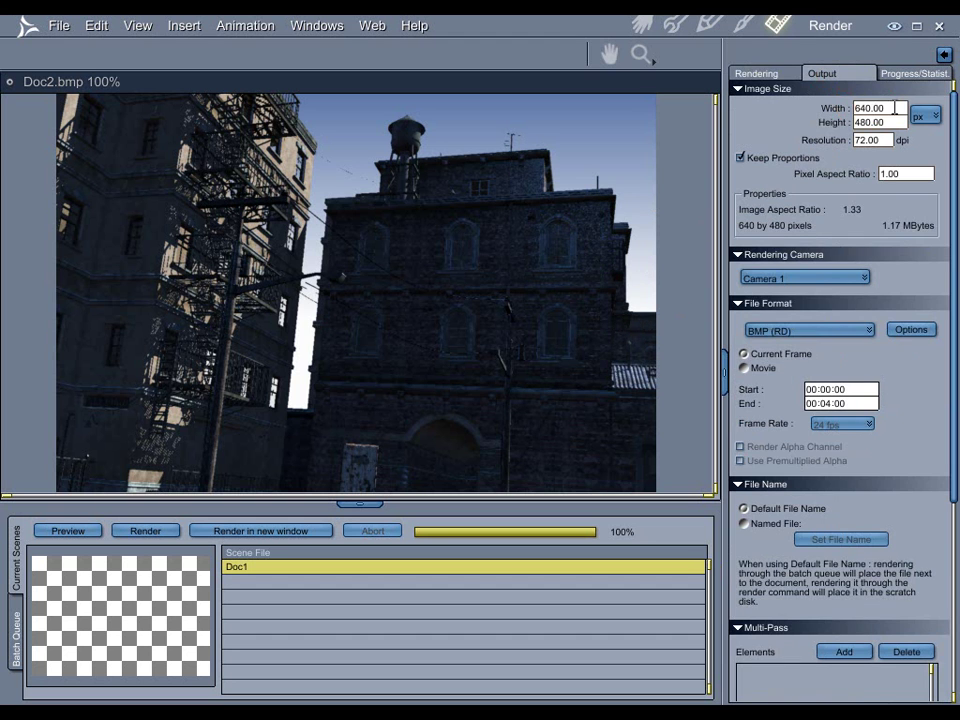
left_click(771, 114)
type("800")
key("Return")
left_click(146, 532)
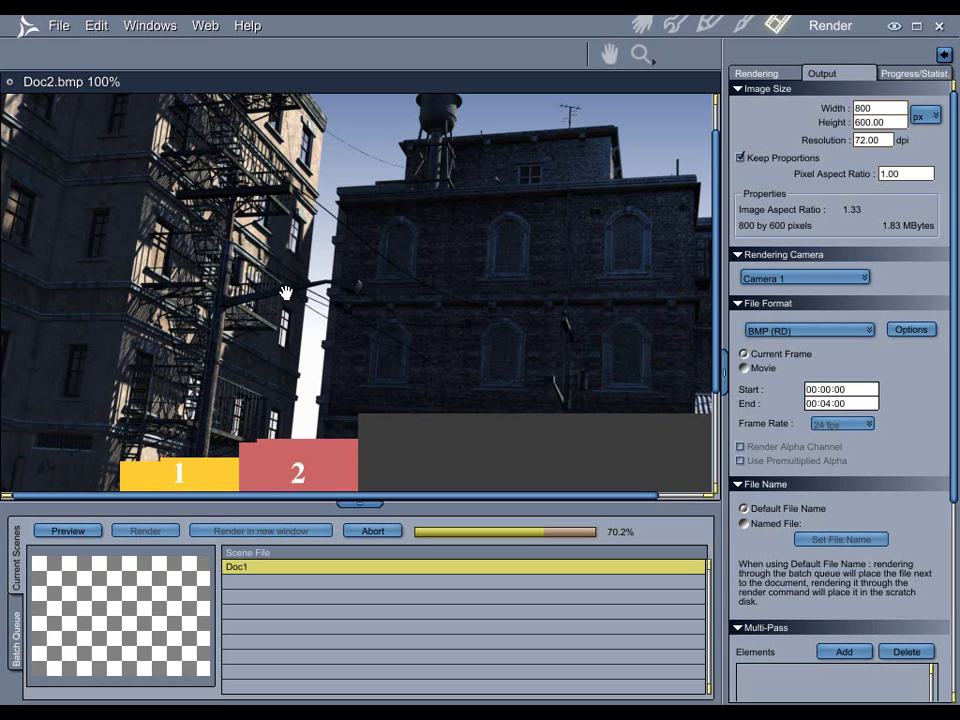
Step: Examine the lighting and shadows across the rendered buildings and street, and check the rendering time statistics
scroll(322, 295, "down", 2)
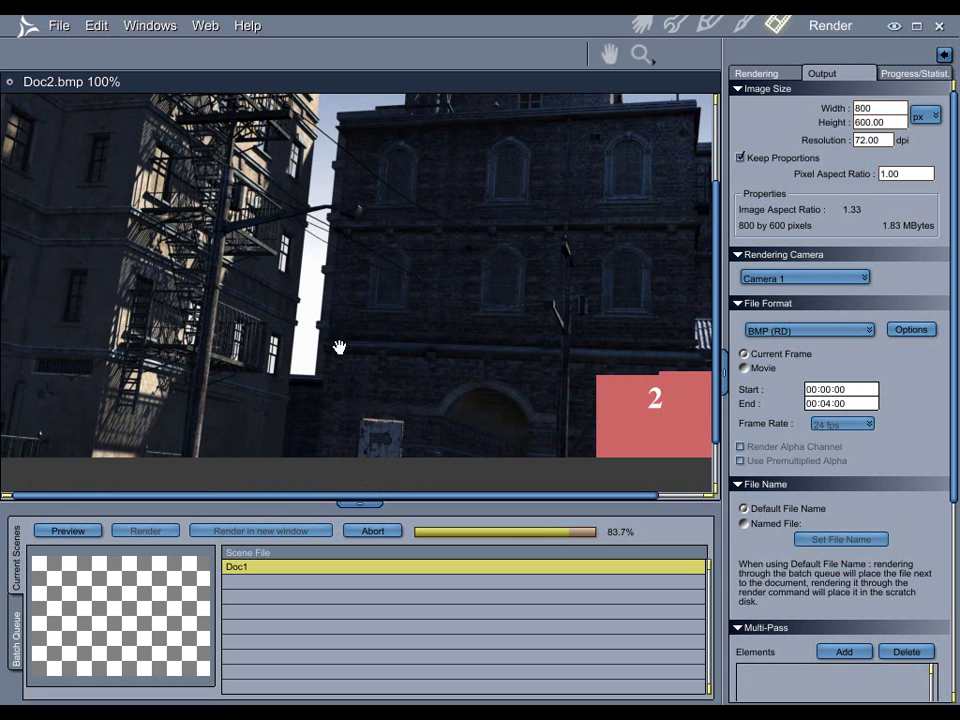
scroll(352, 316, "down", 1)
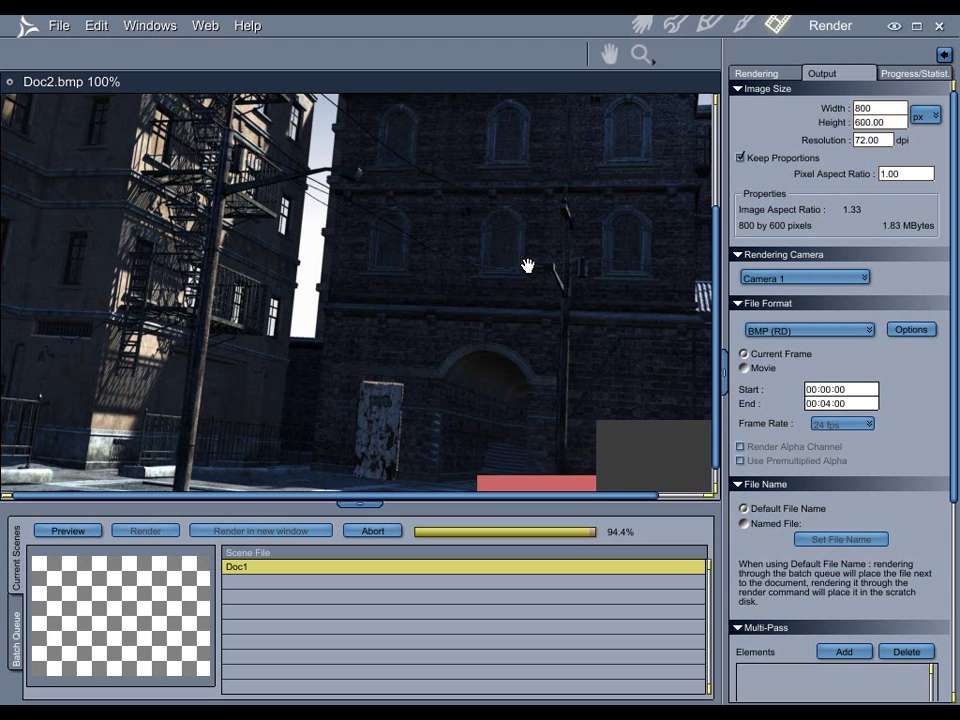
left_click_drag(514, 191, 512, 330)
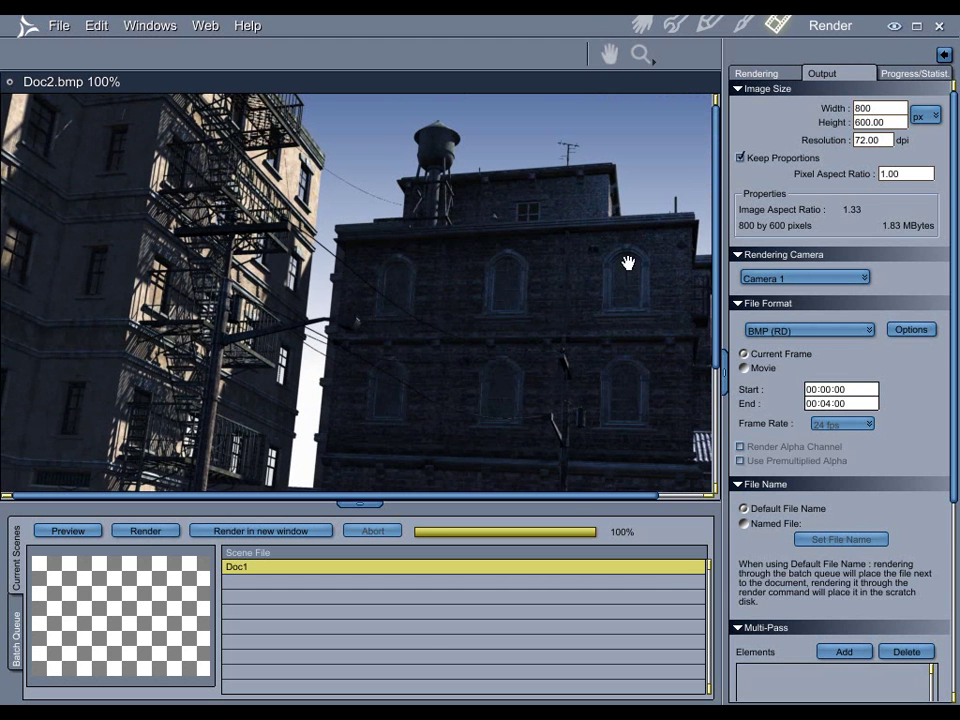
left_click(912, 73)
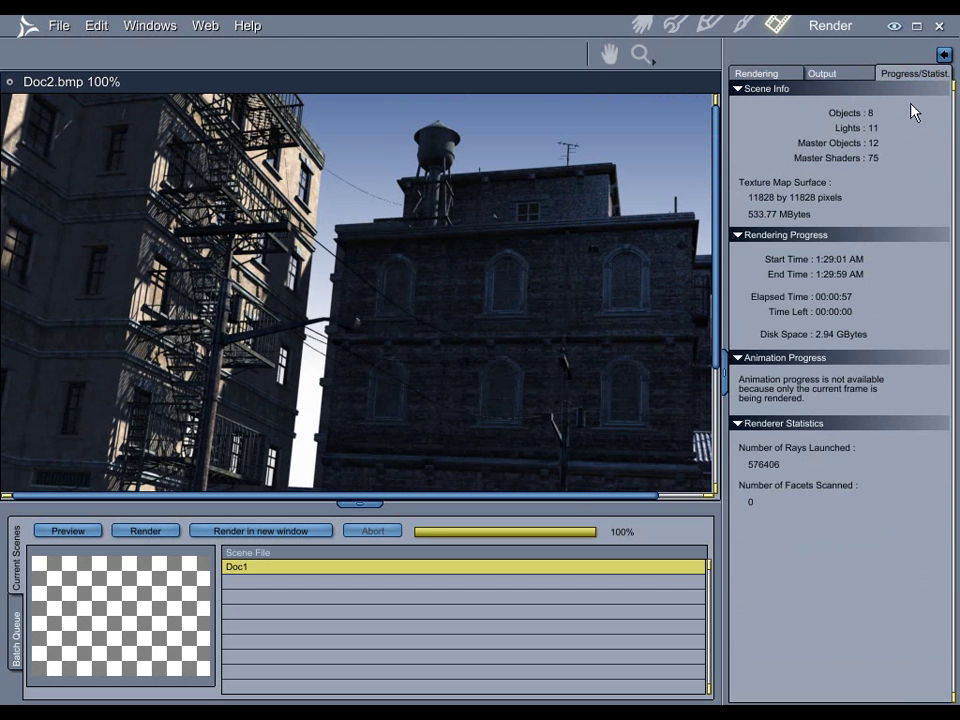
left_click(765, 75)
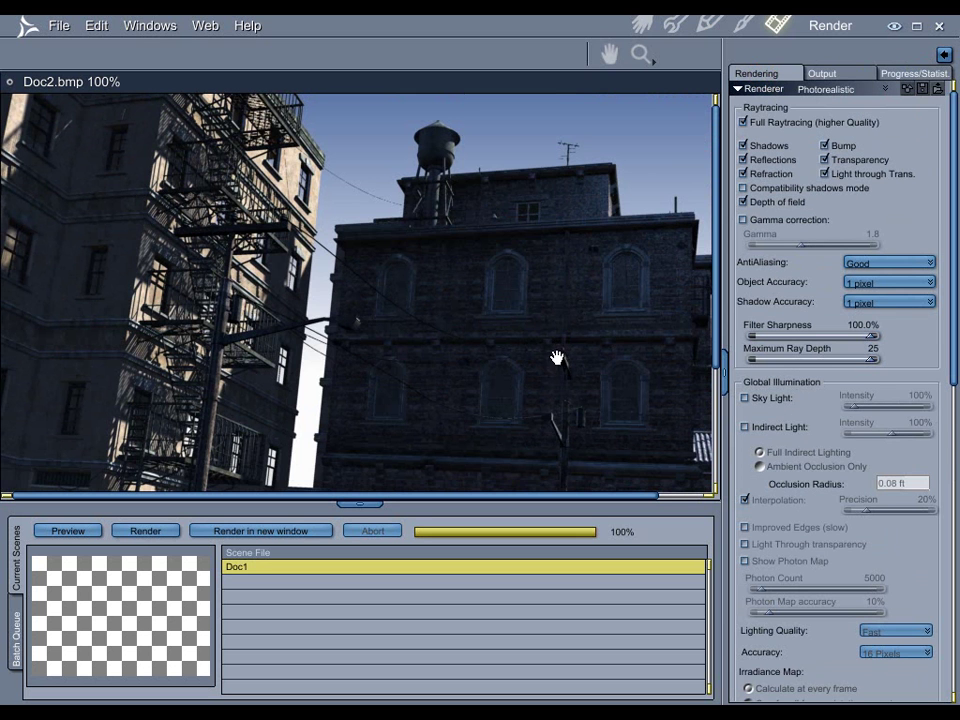
left_click_drag(553, 354, 548, 228)
left_click_drag(535, 326, 553, 418)
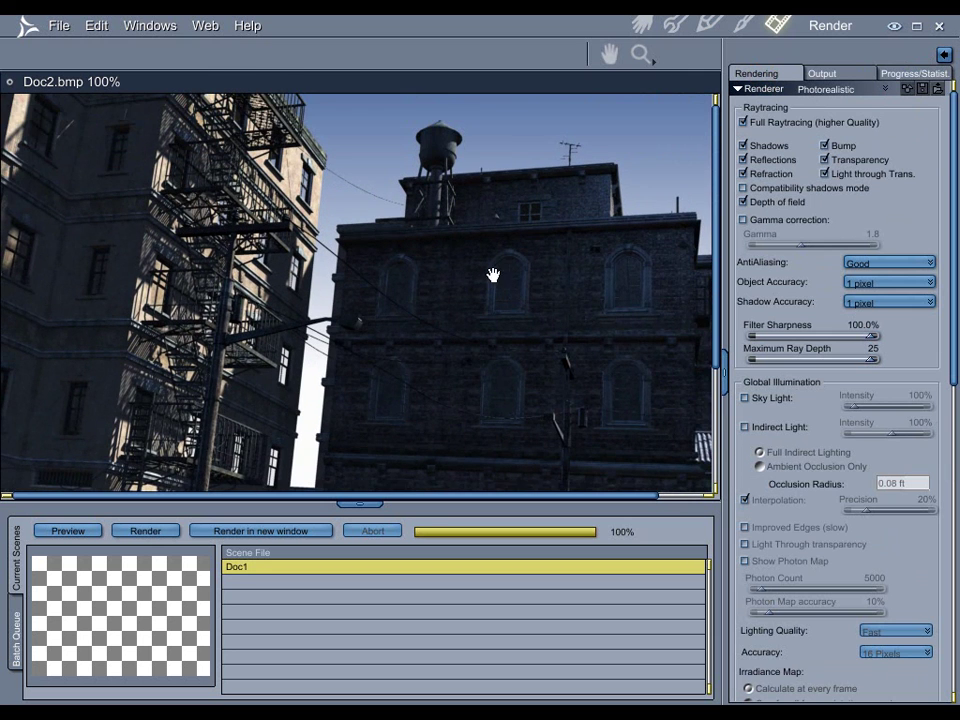
left_click_drag(492, 272, 583, 314)
left_click_drag(607, 293, 630, 295)
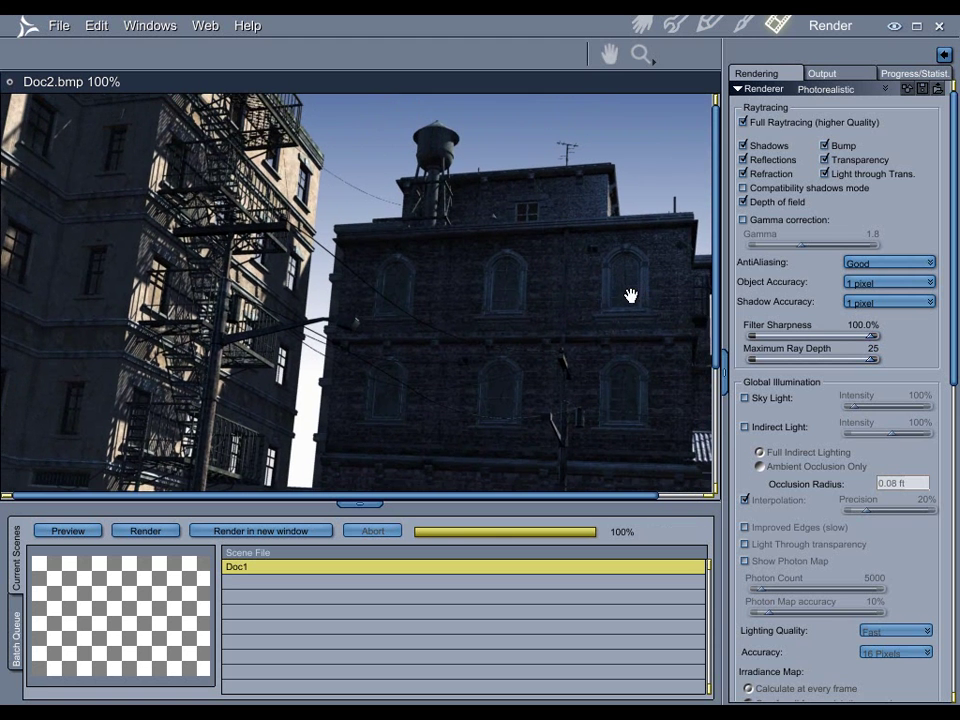
left_click_drag(553, 422, 564, 366)
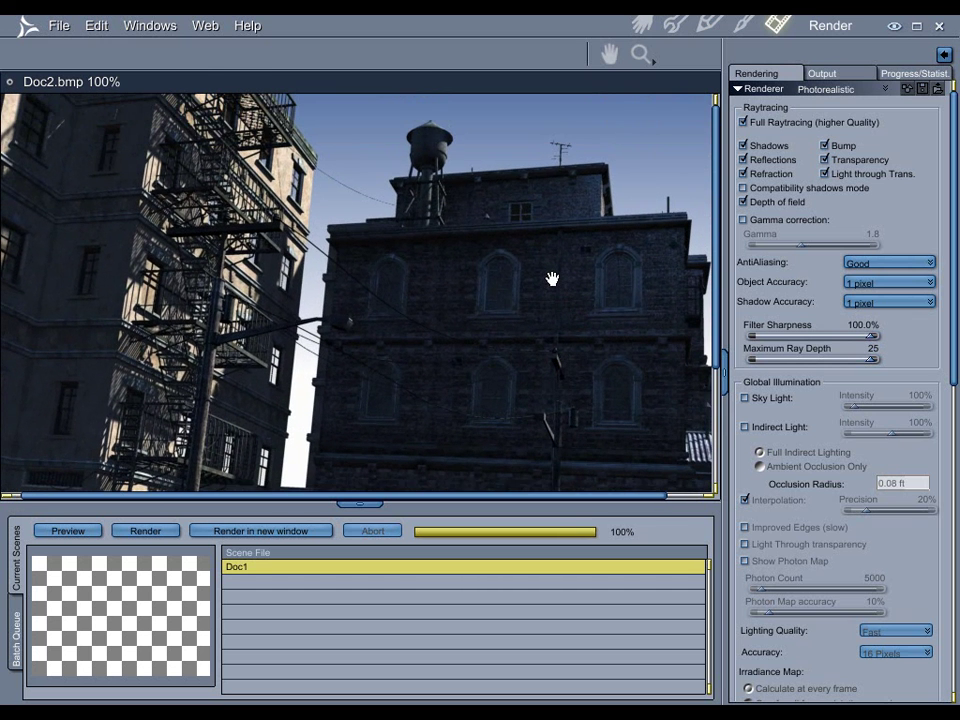
left_click_drag(625, 272, 590, 285)
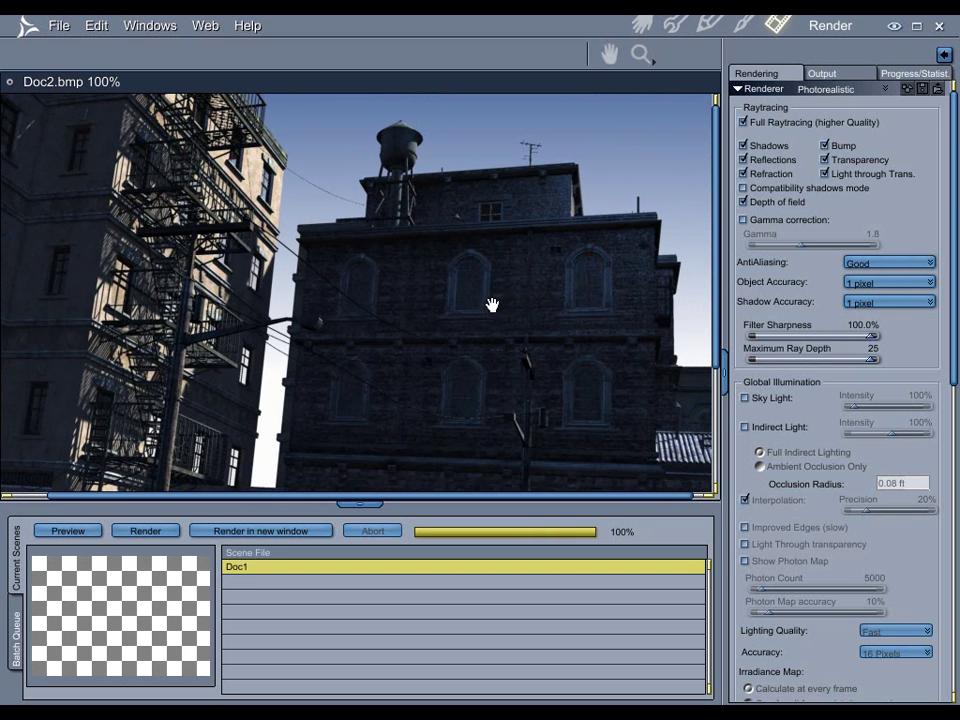
left_click_drag(415, 307, 486, 320)
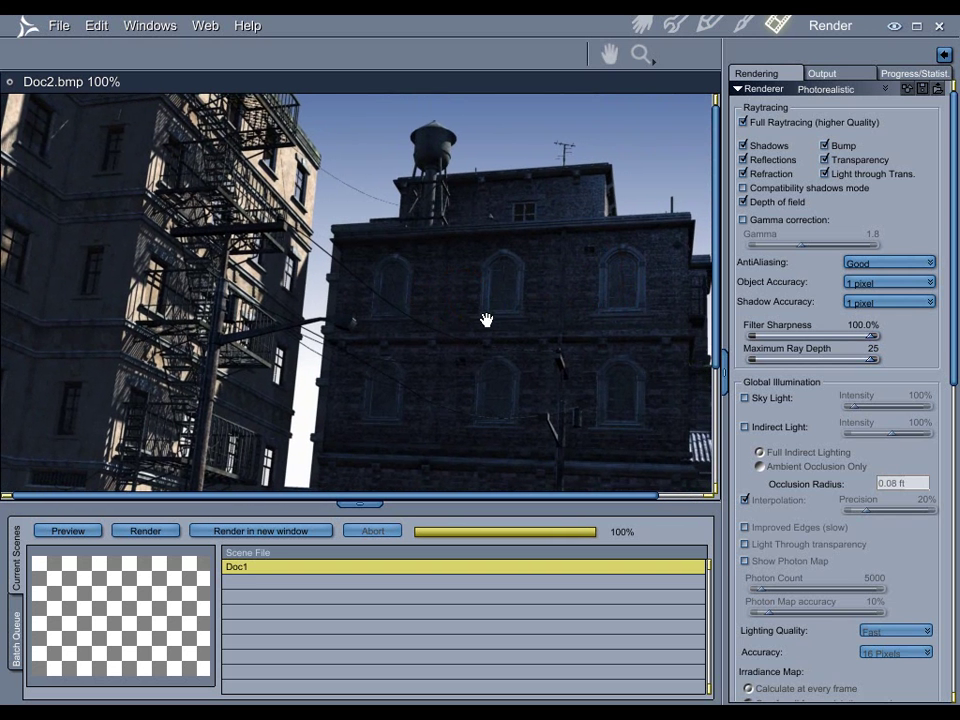